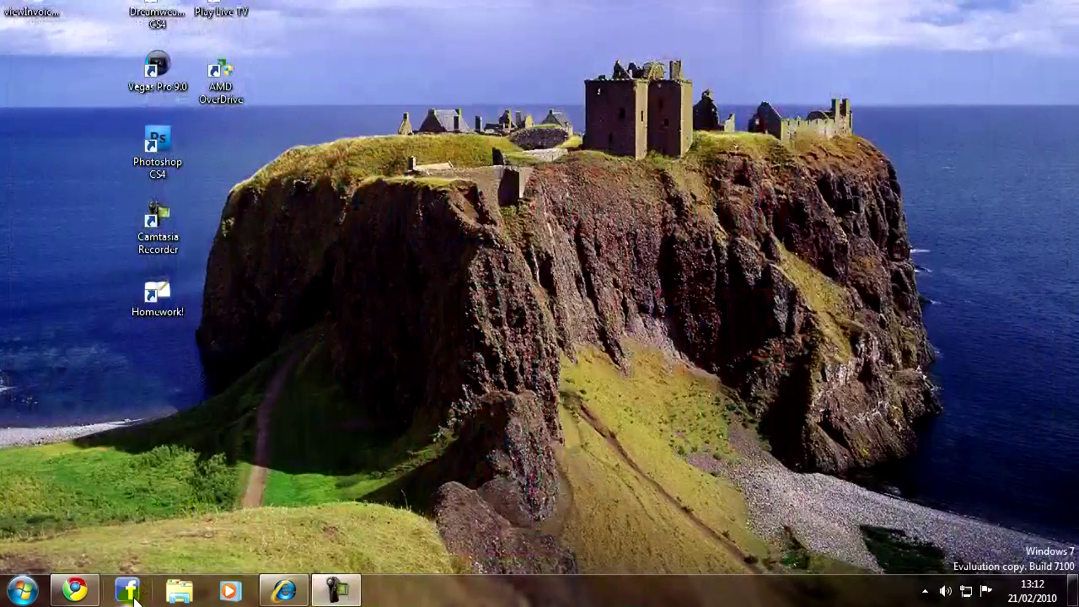
# Launch the Facebook app from its pinned taskbar icon to open the Welcome to Facebook page.
pyautogui.moveTo(133, 600)
pyautogui.mouseDown()
pyautogui.moveTo(179, 600)
pyautogui.moveTo(126, 600)
pyautogui.mouseUp()
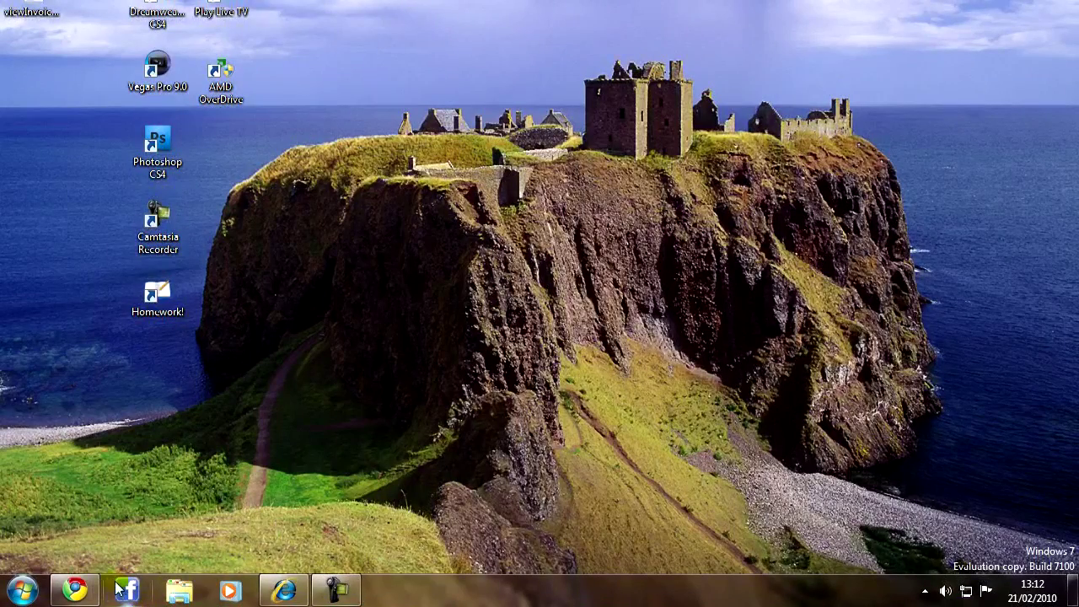
pyautogui.click(124, 592)
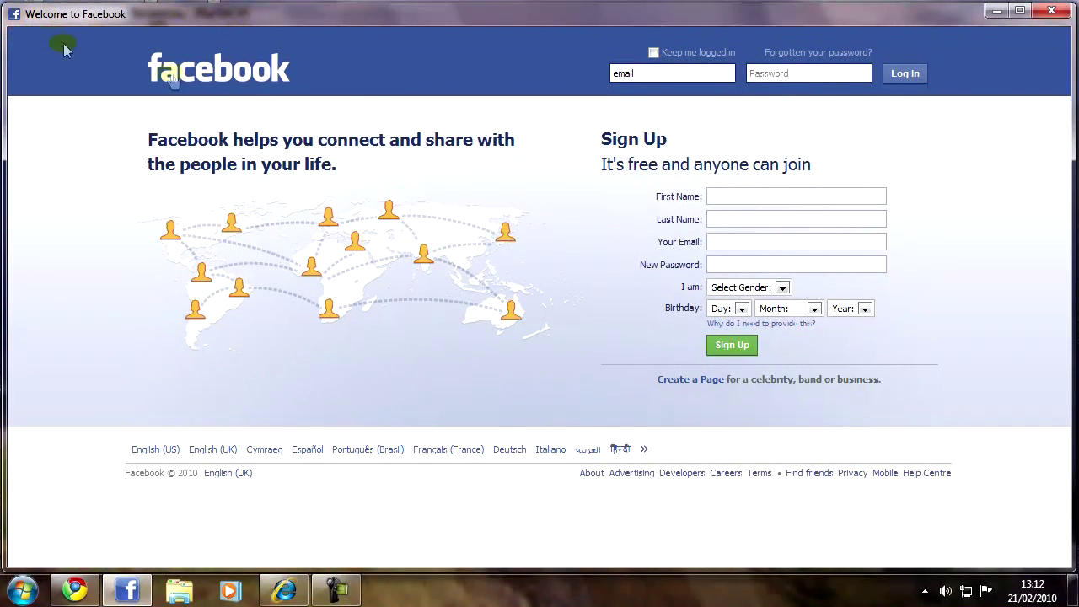
# Browse Facebook's own page, viewing its About, Info and Discussions sections.
pyautogui.click(215, 64)
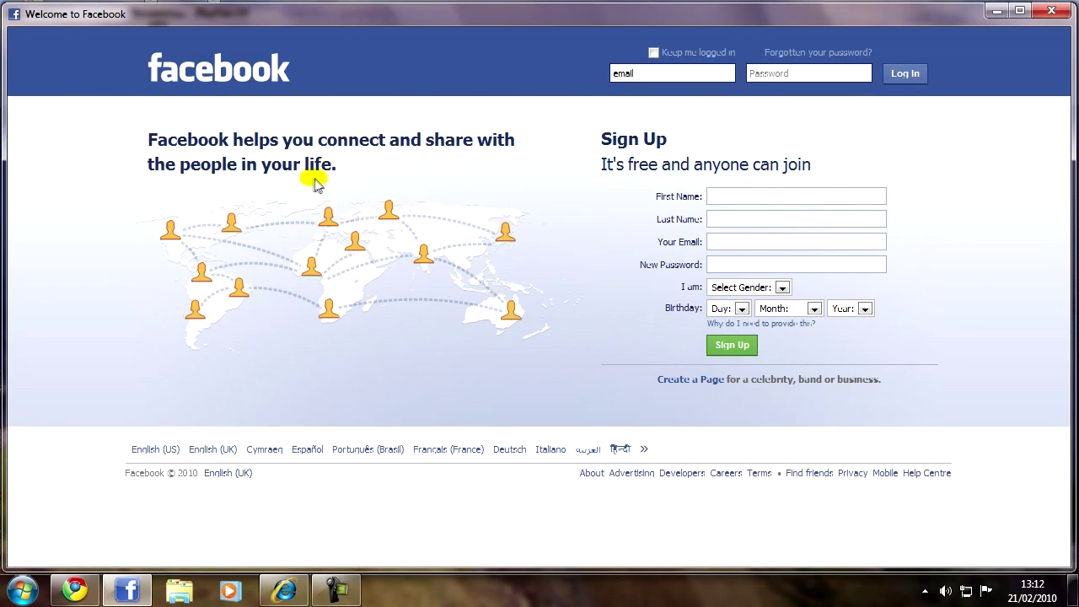
pyautogui.click(591, 477)
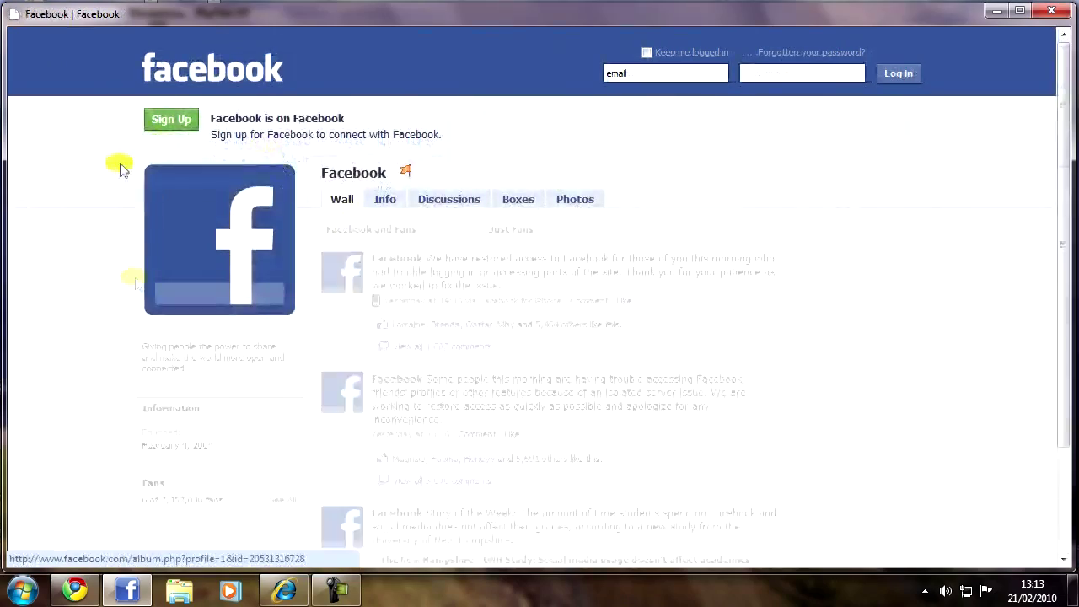
pyautogui.scroll(-10, 537, 174)
pyautogui.scroll(9, 606, 173)
pyautogui.scroll(2, 672, 173)
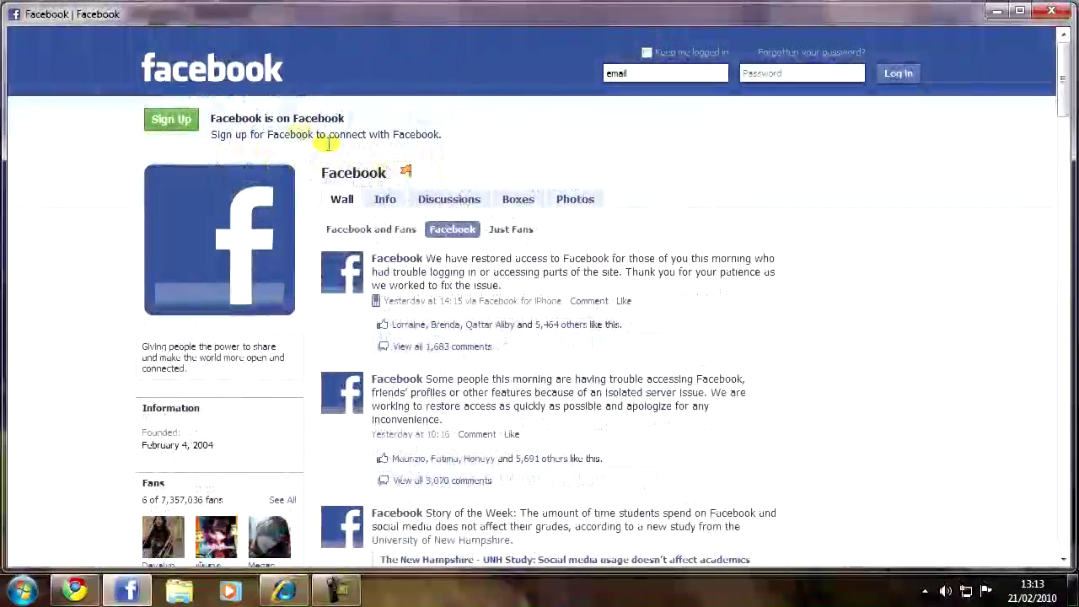
pyautogui.click(386, 202)
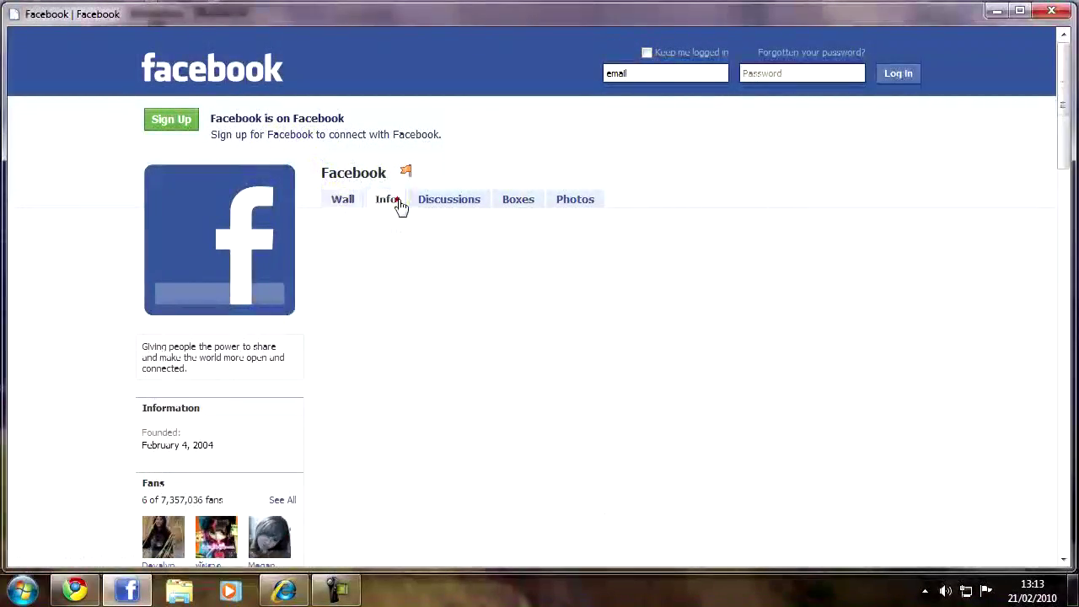
pyautogui.click(447, 202)
# Minimise and restore the Facebook window several times from the taskbar, then close it.
pyautogui.click(128, 591)
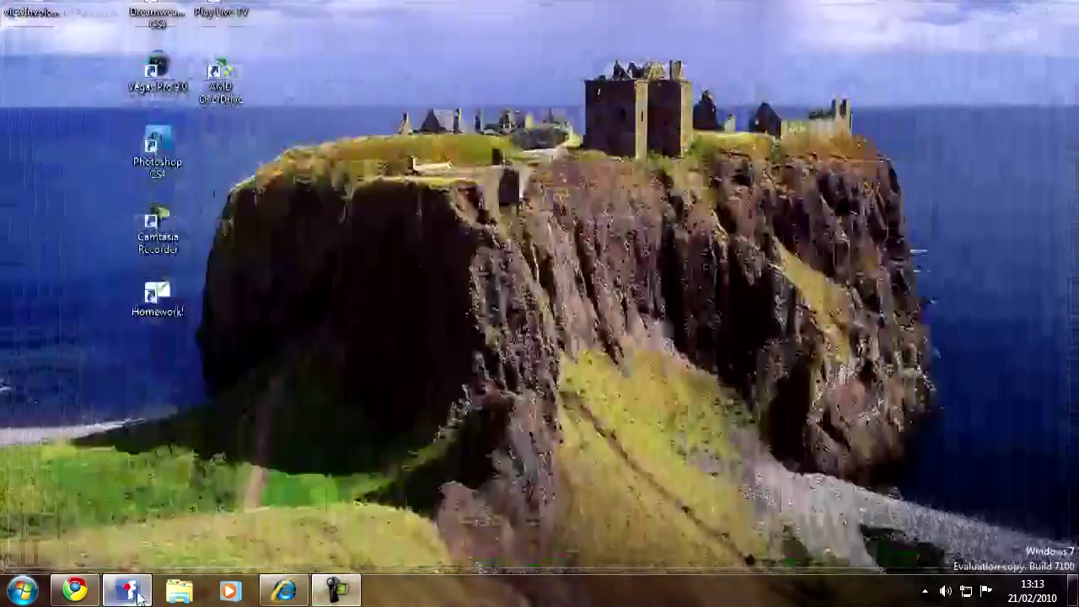
pyautogui.click(137, 593)
pyautogui.click(137, 593)
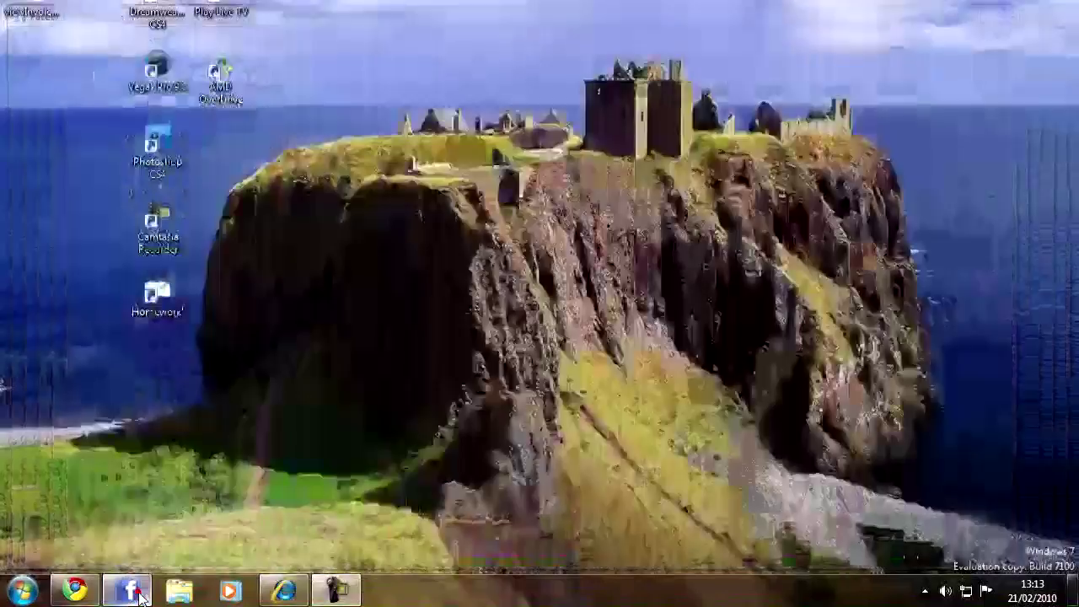
pyautogui.click(137, 593)
pyautogui.click(139, 593)
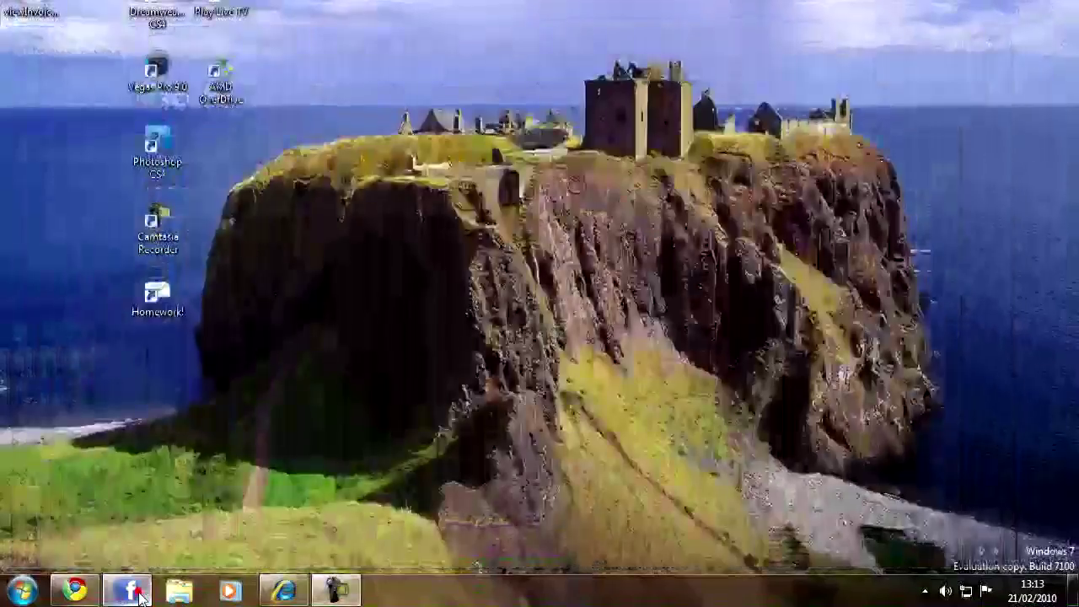
pyautogui.click(139, 593)
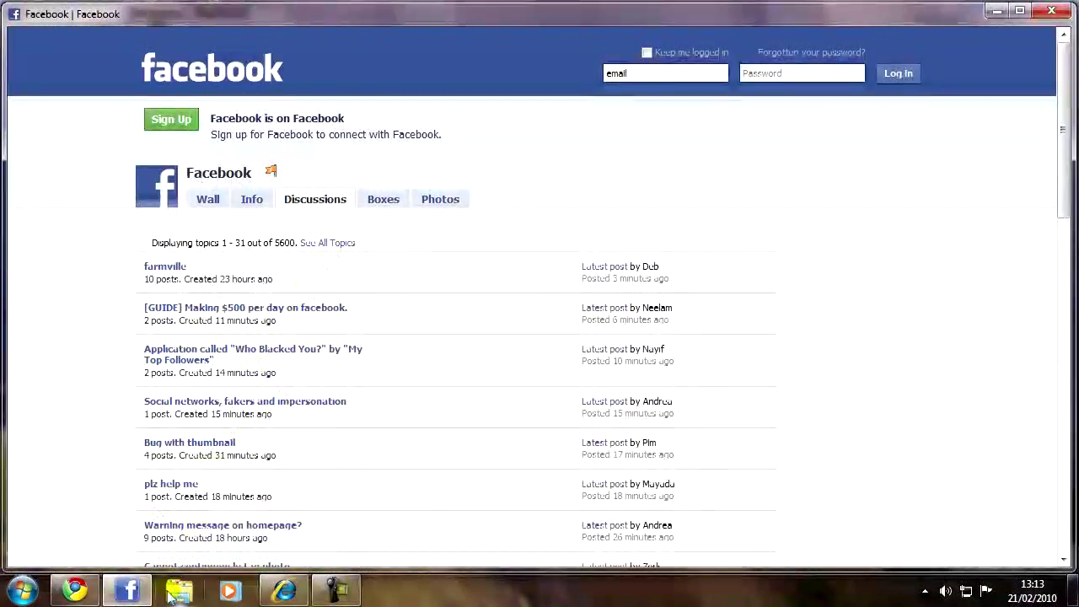
pyautogui.click(141, 594)
pyautogui.click(142, 593)
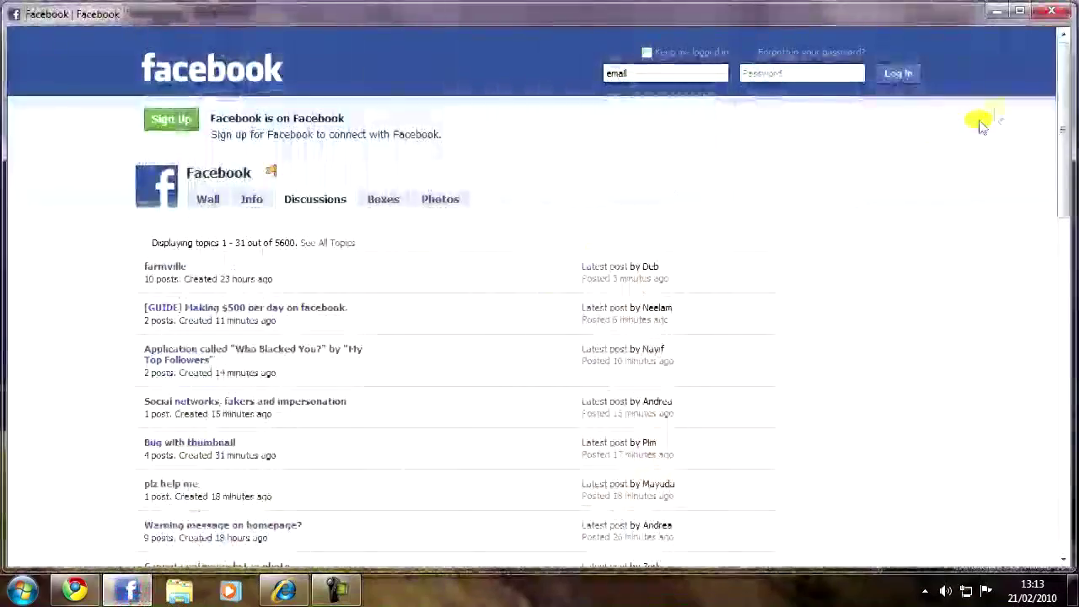
pyautogui.click(1051, 12)
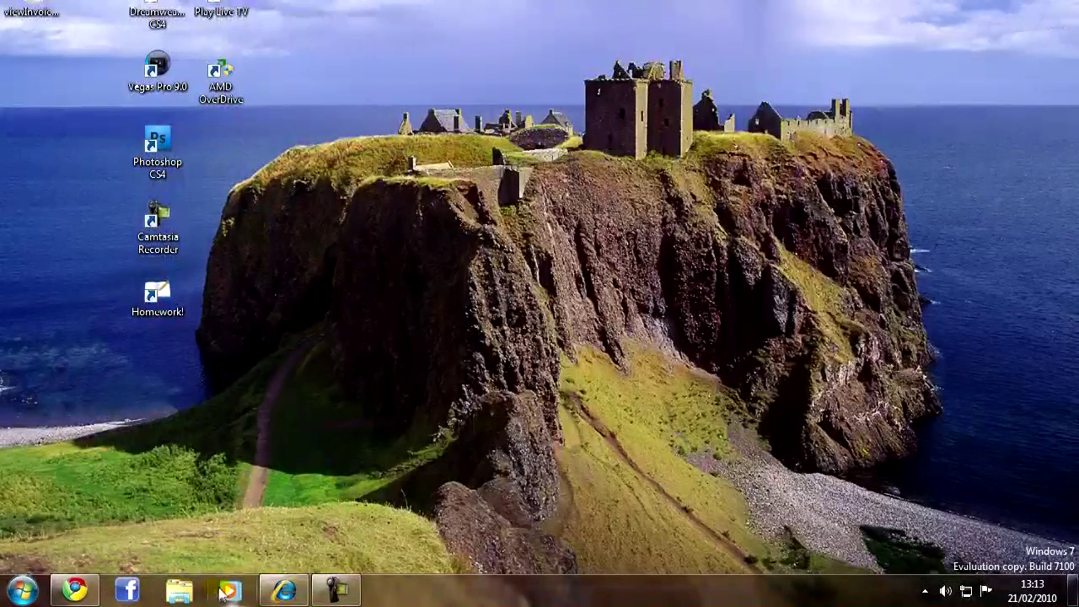
# Bring up Google in Internet Explorer and follow its Install Google Chrome link to the download page.
pyautogui.click(74, 591)
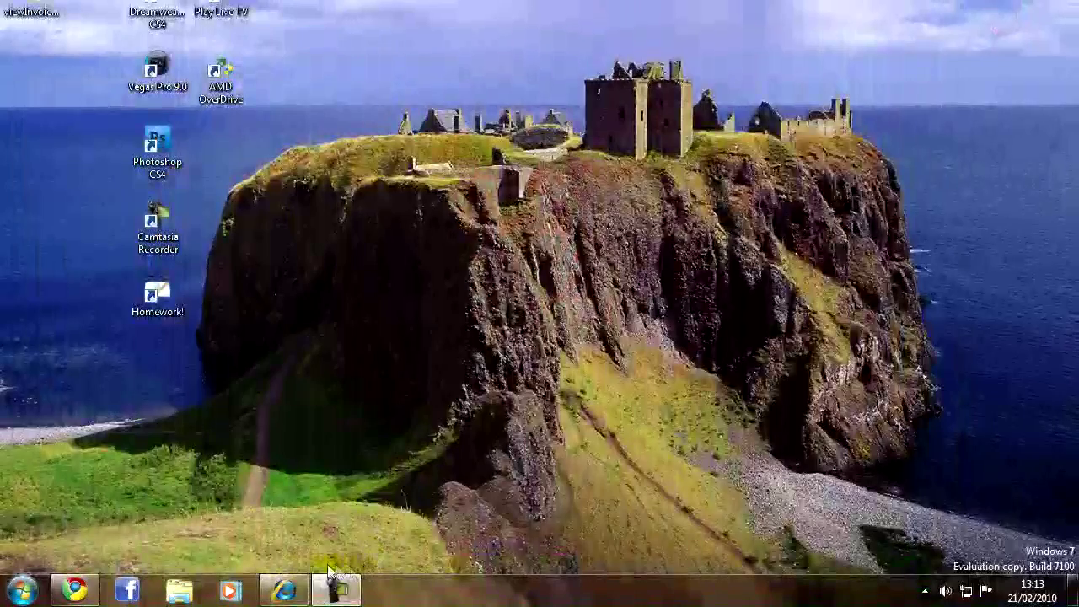
pyautogui.click(284, 590)
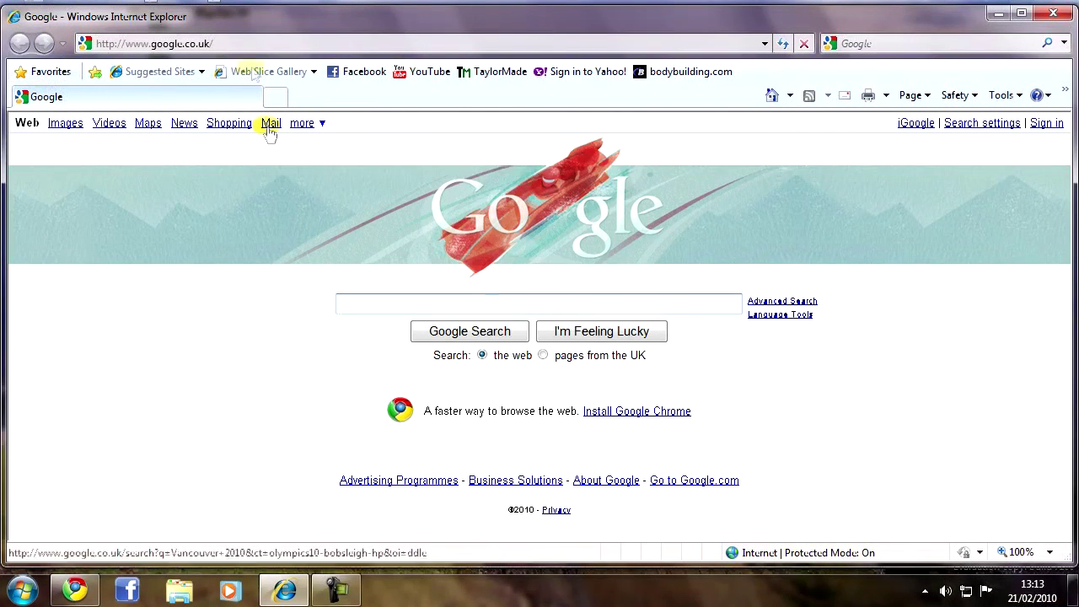
pyautogui.moveTo(374, 407); pyautogui.dragTo(742, 422)
pyautogui.click(742, 419)
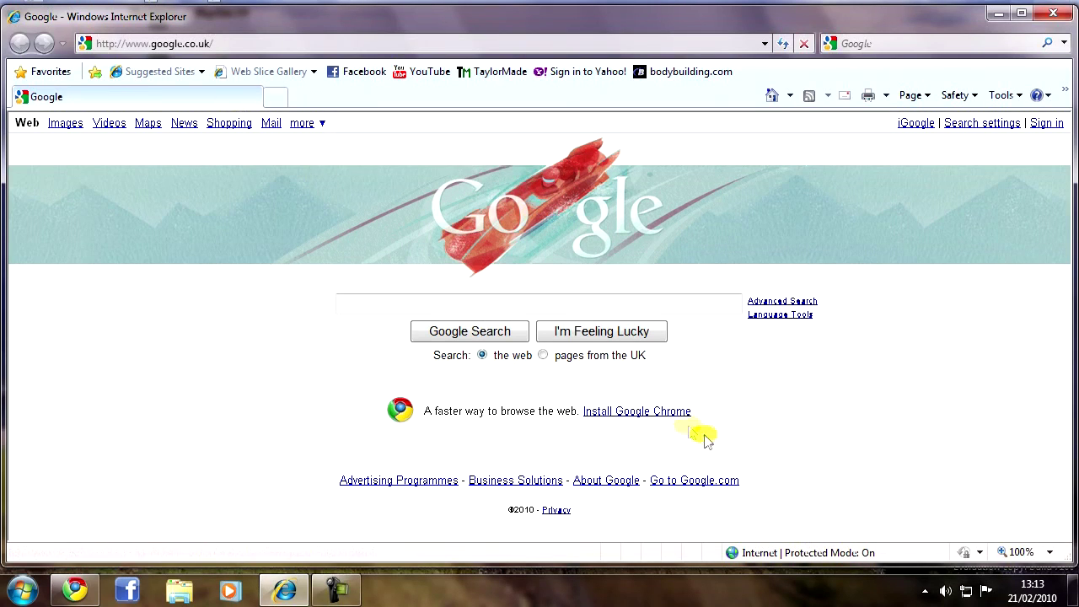
pyautogui.click(628, 418)
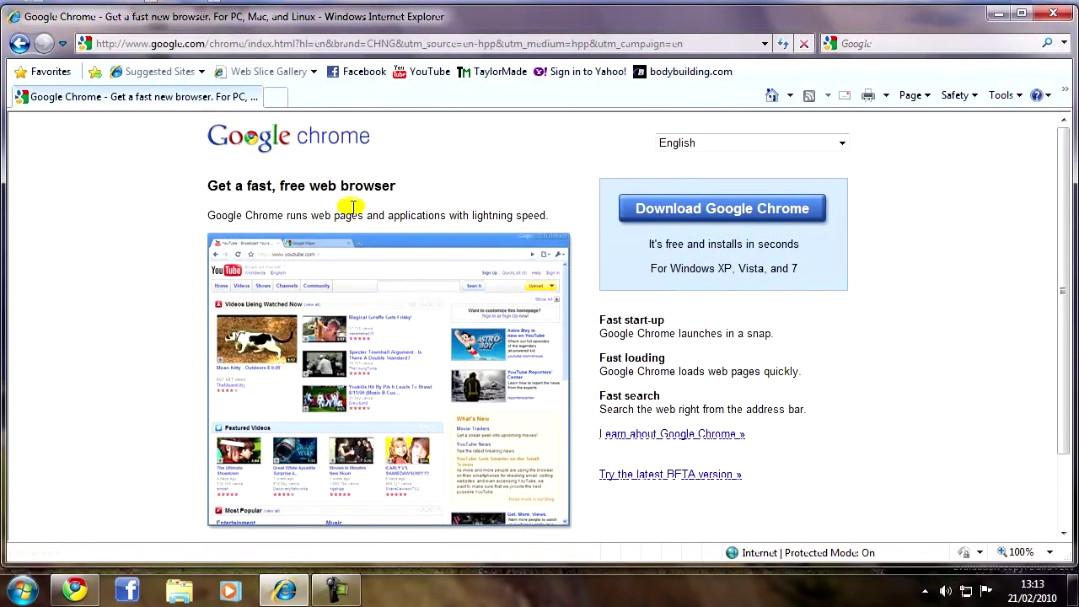
# Switch the Chrome download page to English (UK) and continue to Download Google Chrome's terms.
pyautogui.click(772, 147)
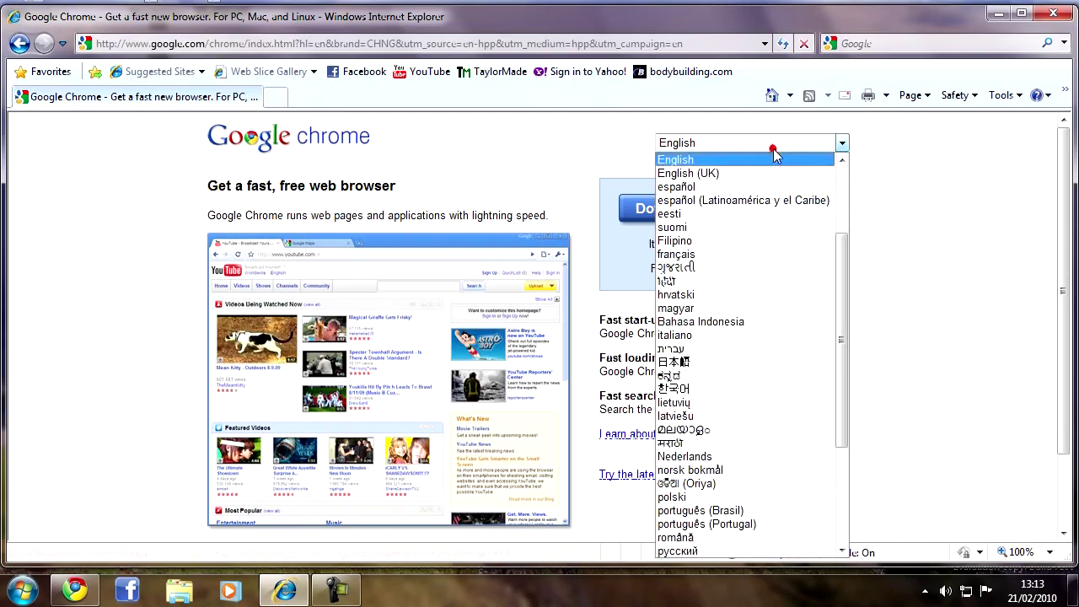
pyautogui.click(773, 173)
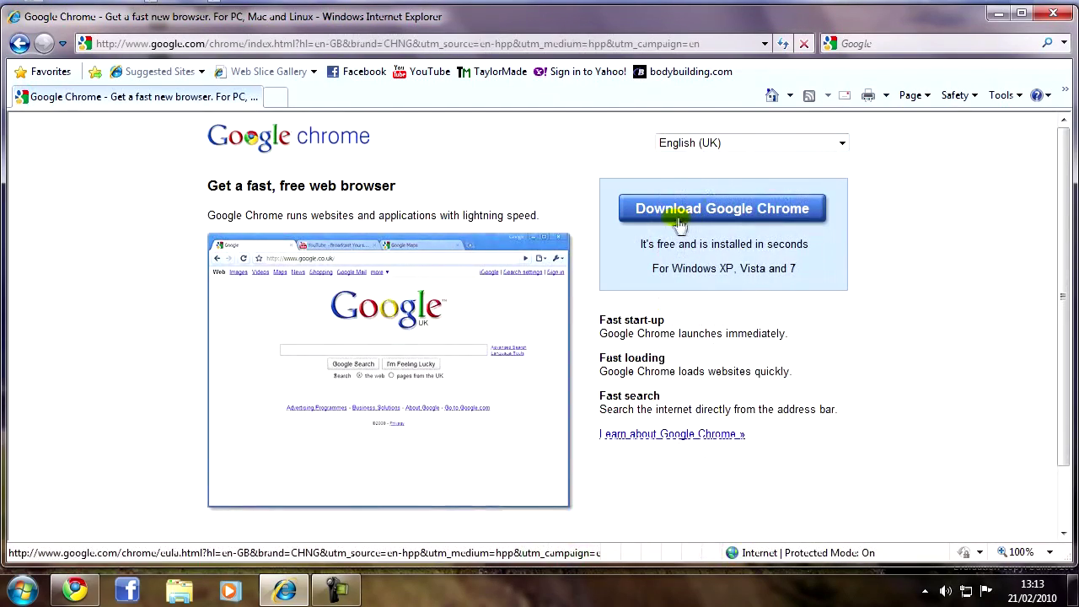
pyautogui.scroll(-2, 414, 197)
pyautogui.scroll(2, 578, 373)
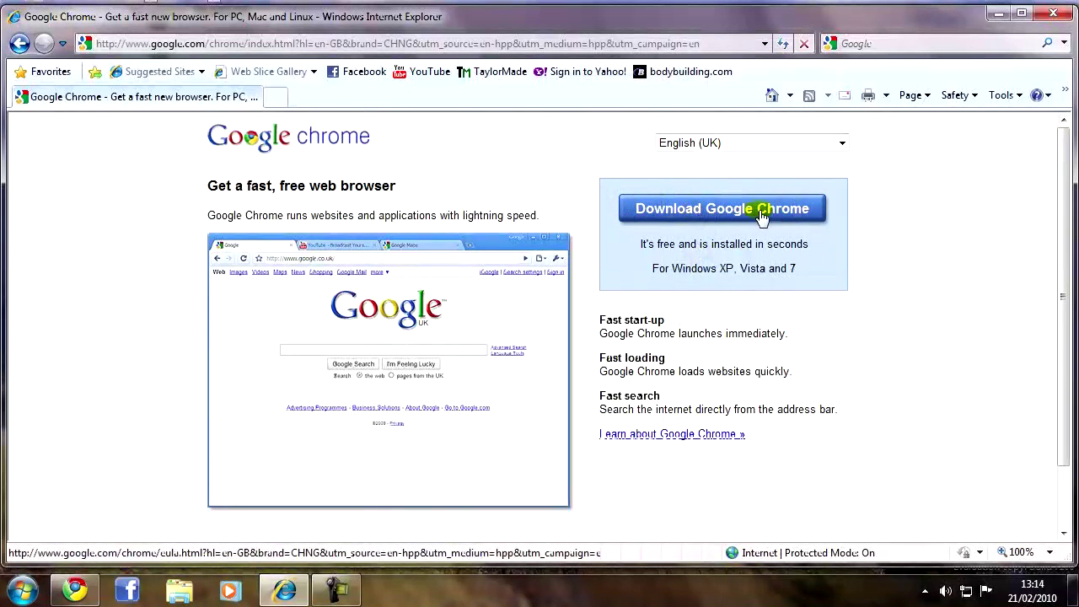
pyautogui.moveTo(671, 268); pyautogui.dragTo(800, 269)
pyautogui.click(798, 270)
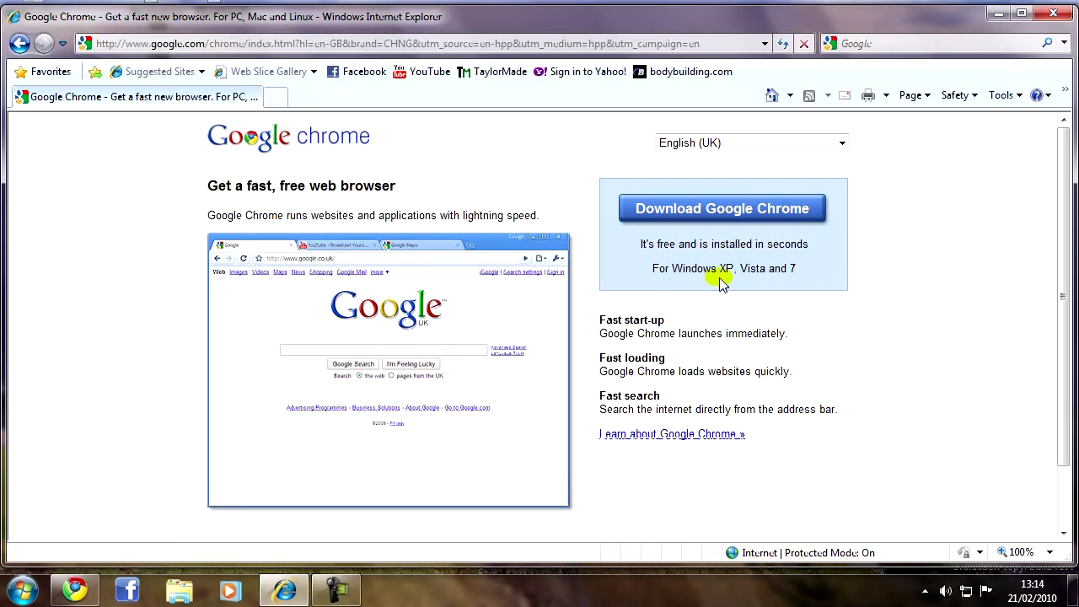
pyautogui.click(689, 209)
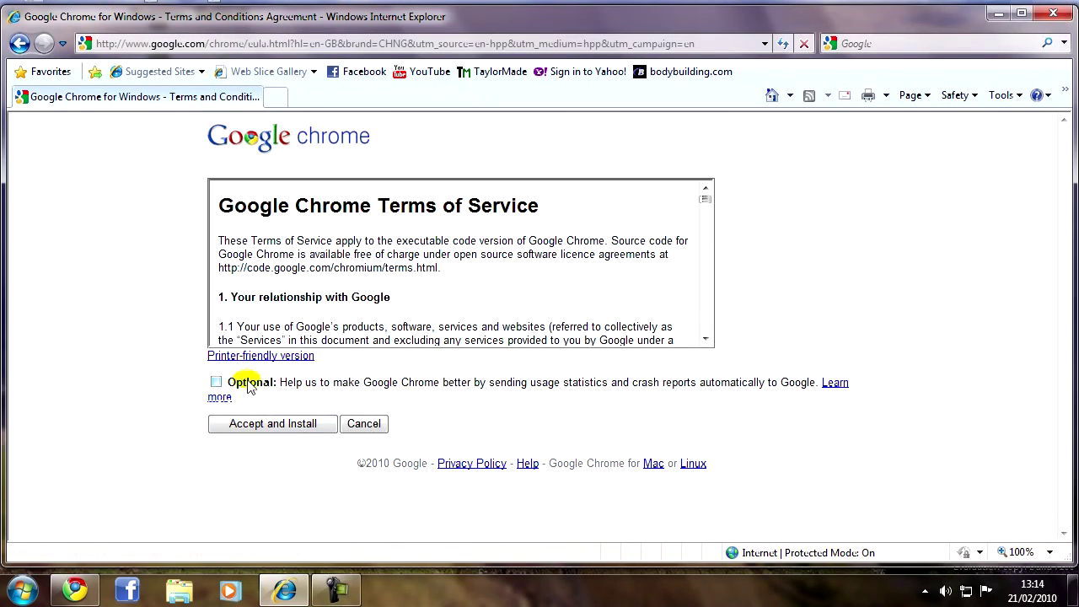
# Accept the Chrome terms to start installing, then cancel the installer mid-download.
pyautogui.moveTo(248, 386); pyautogui.dragTo(410, 402)
pyautogui.click(439, 410)
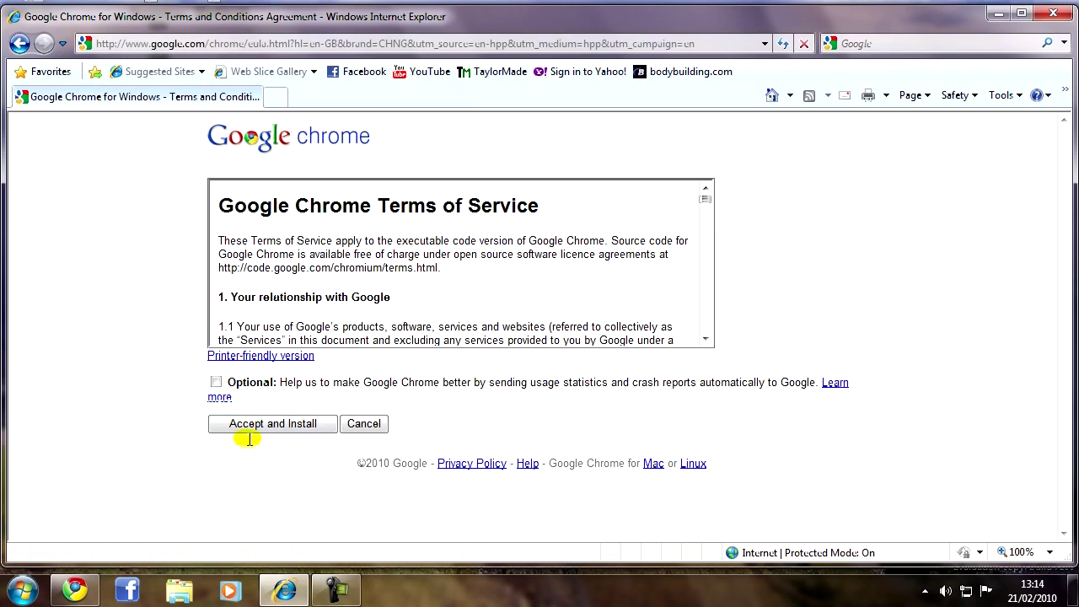
pyautogui.click(293, 427)
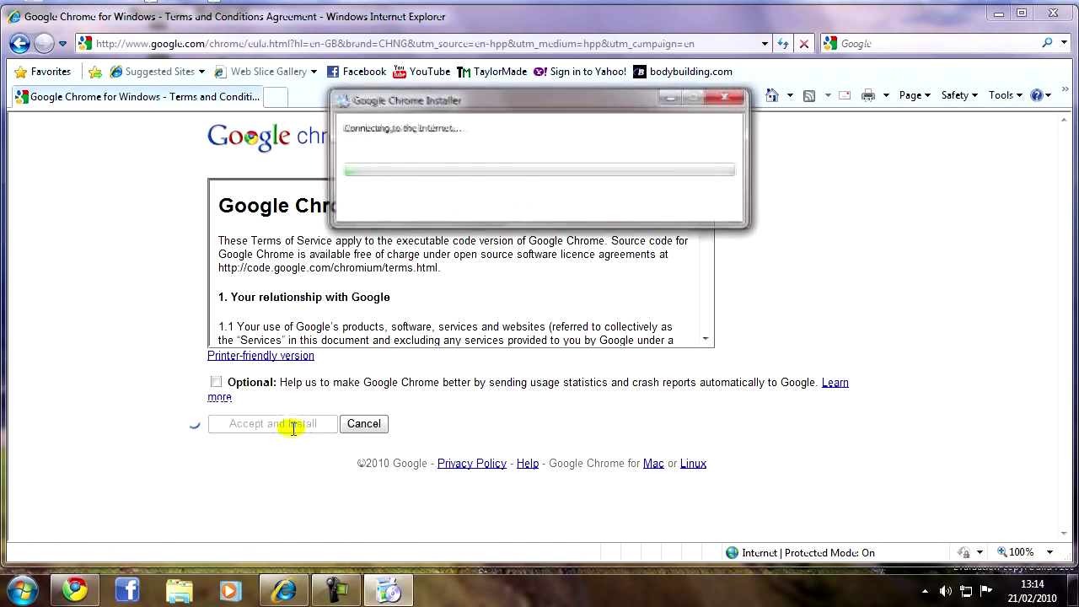
pyautogui.click(733, 106)
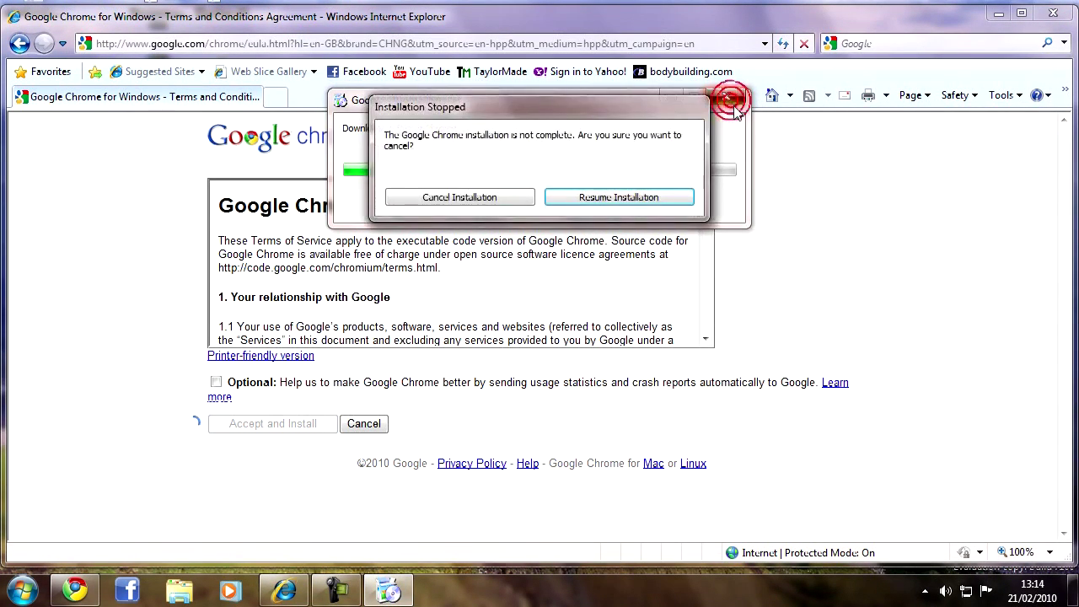
pyautogui.click(463, 196)
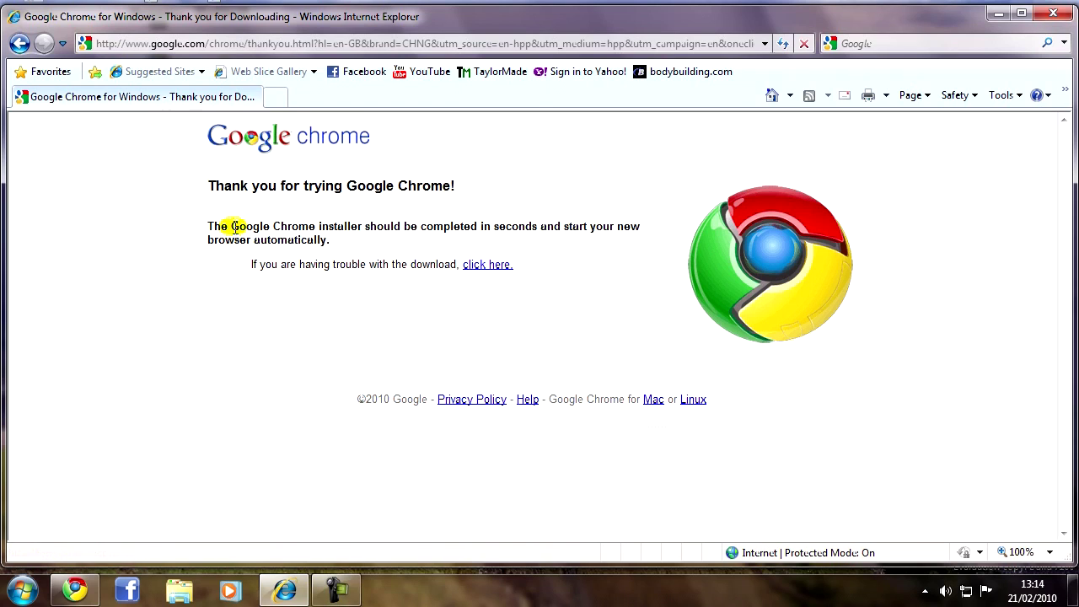
pyautogui.moveTo(482, 226); pyautogui.dragTo(497, 226)
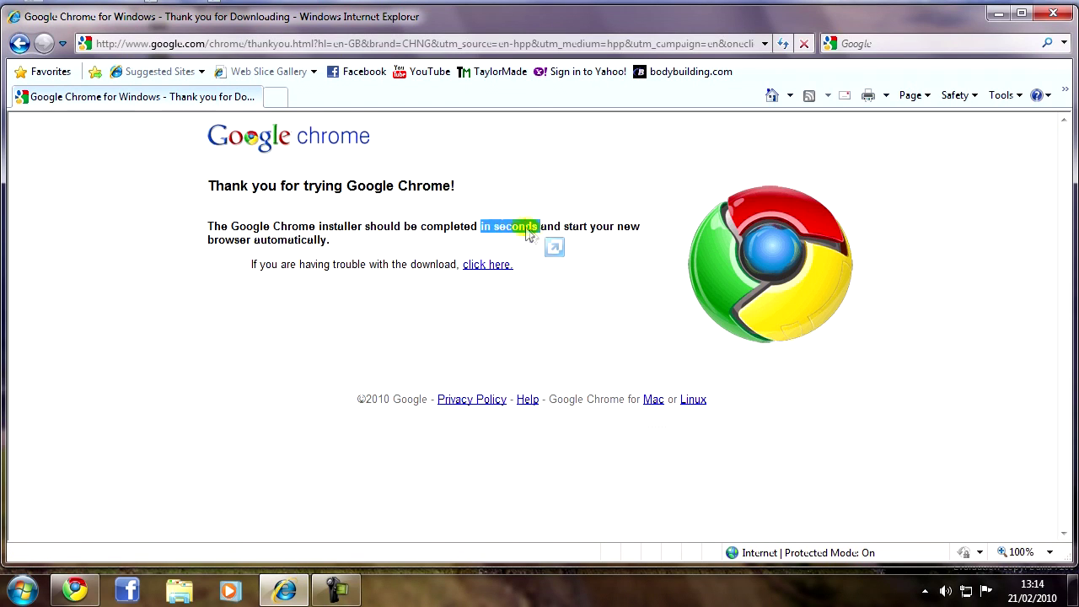
pyautogui.click(253, 245)
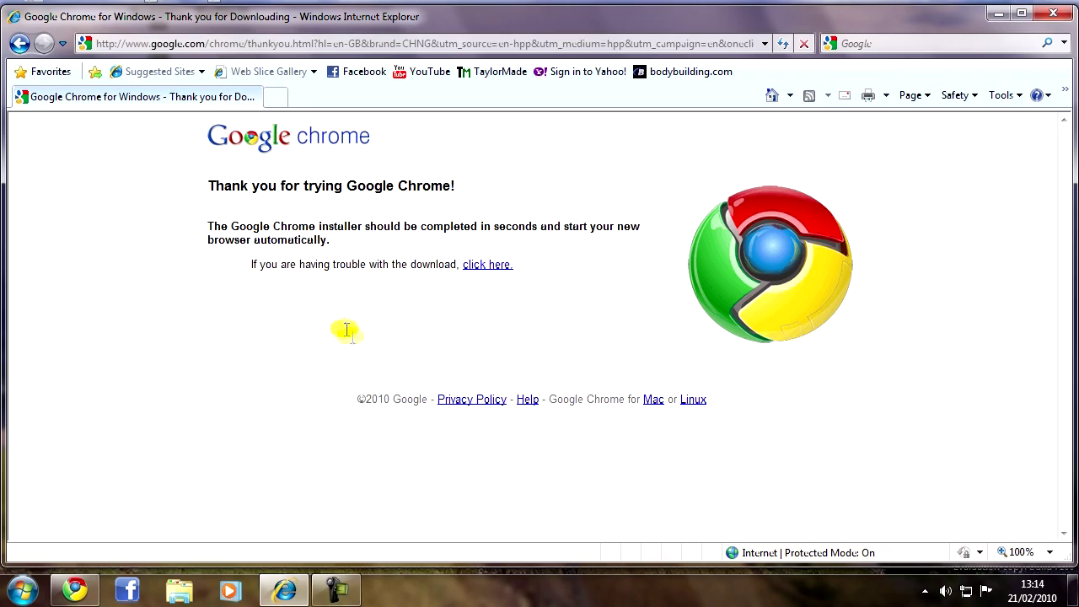
# Close Internet Explorer, open Chrome, and start a Google app shortcut with Start menu unticked.
pyautogui.click(1055, 13)
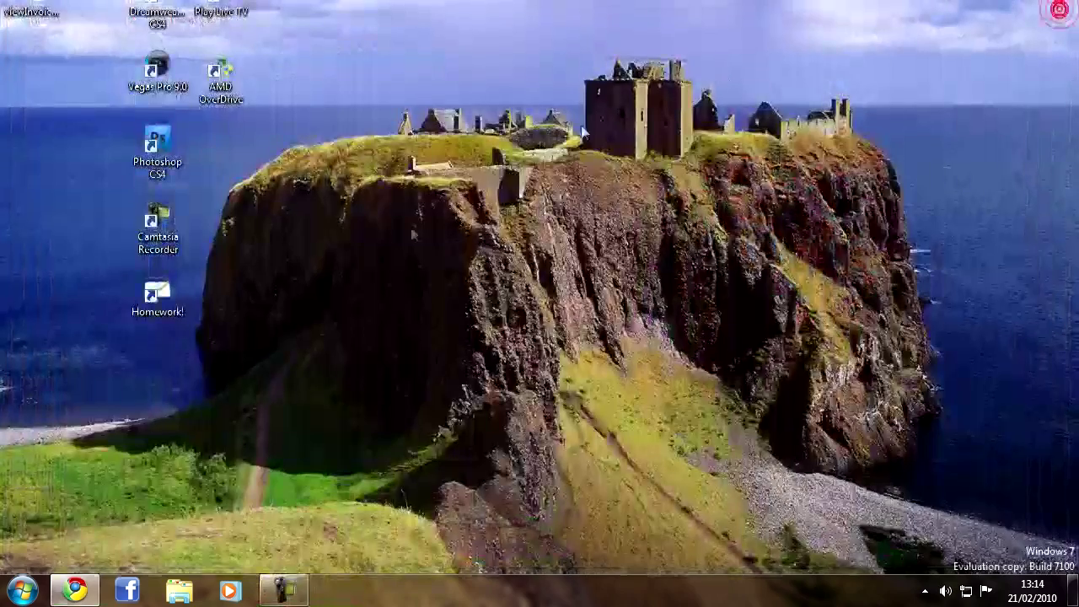
pyautogui.click(76, 590)
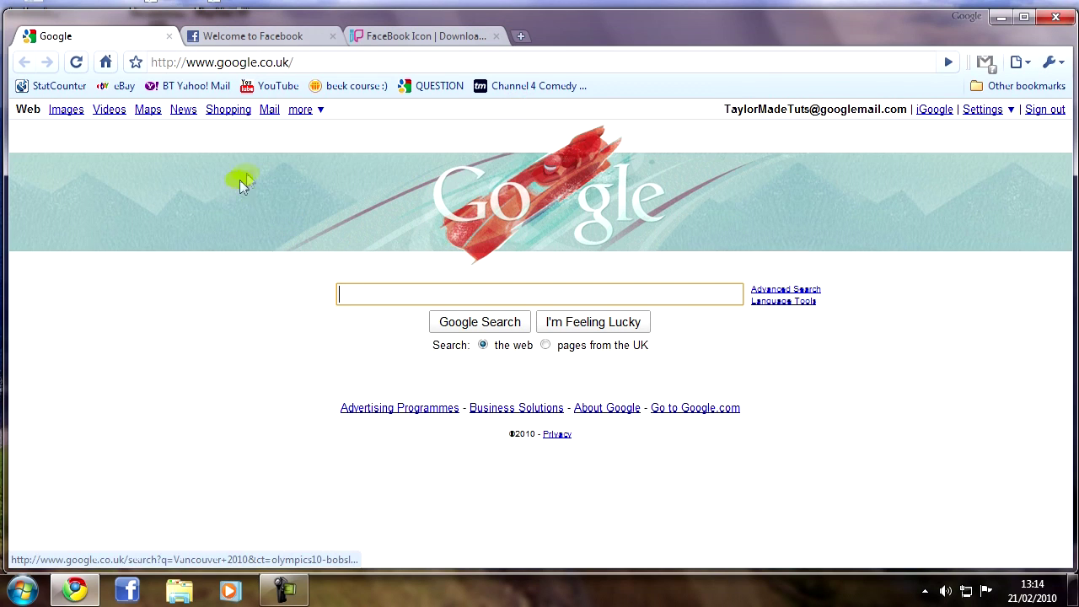
pyautogui.click(1027, 65)
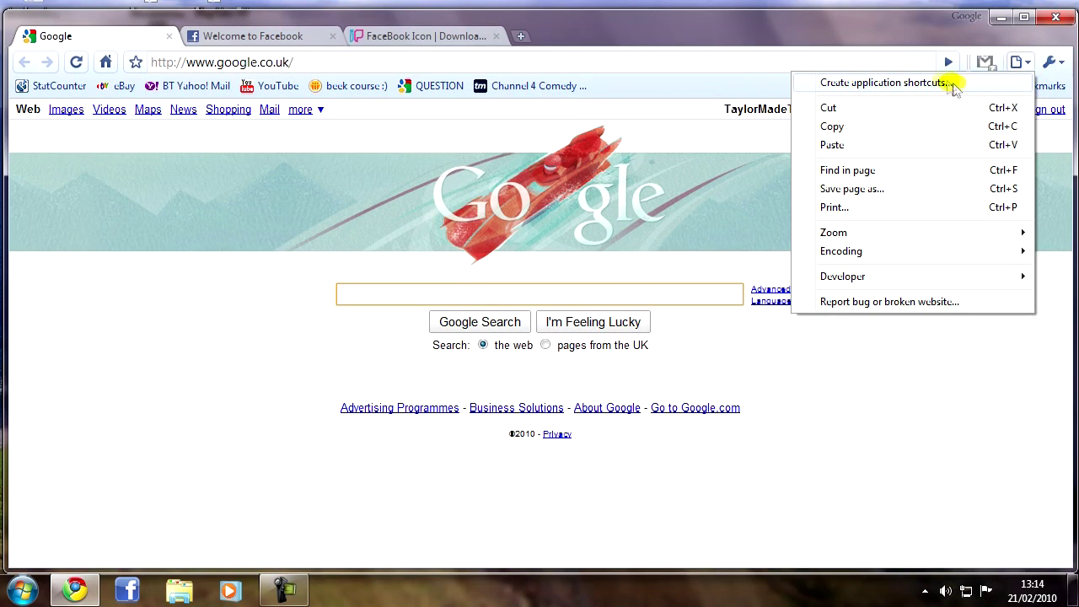
pyautogui.click(883, 83)
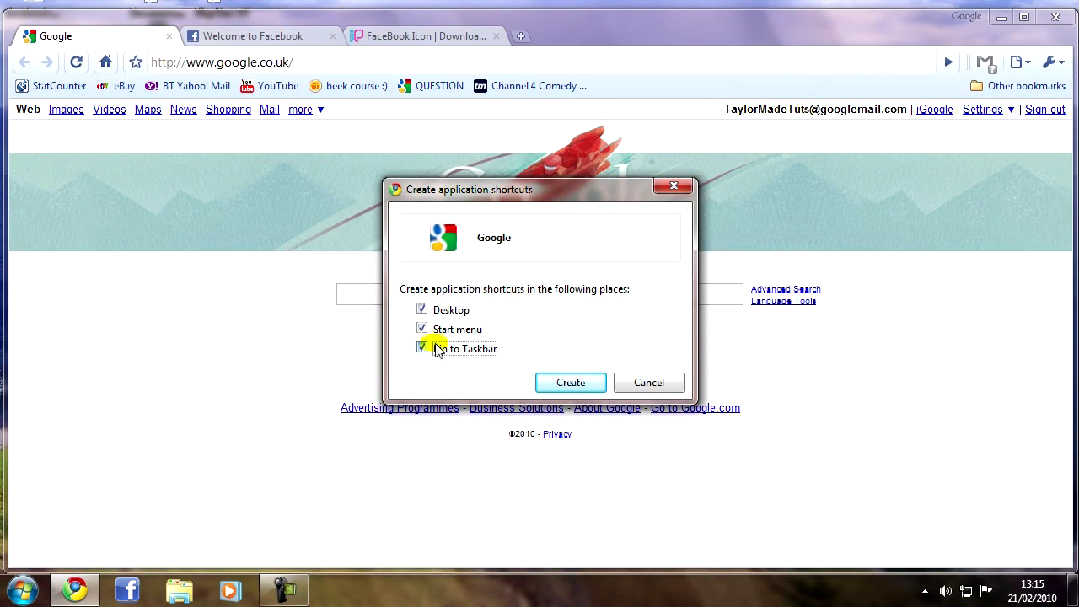
pyautogui.click(424, 328)
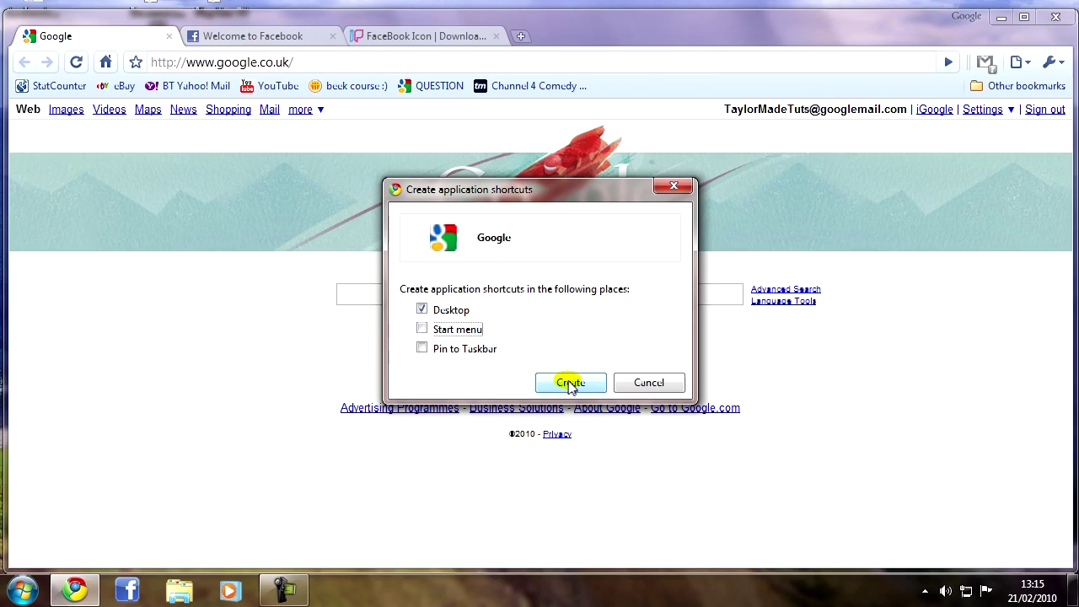
# Create the Google app shortcut, then widen and minimise its window alongside the main browser.
pyautogui.click(570, 382)
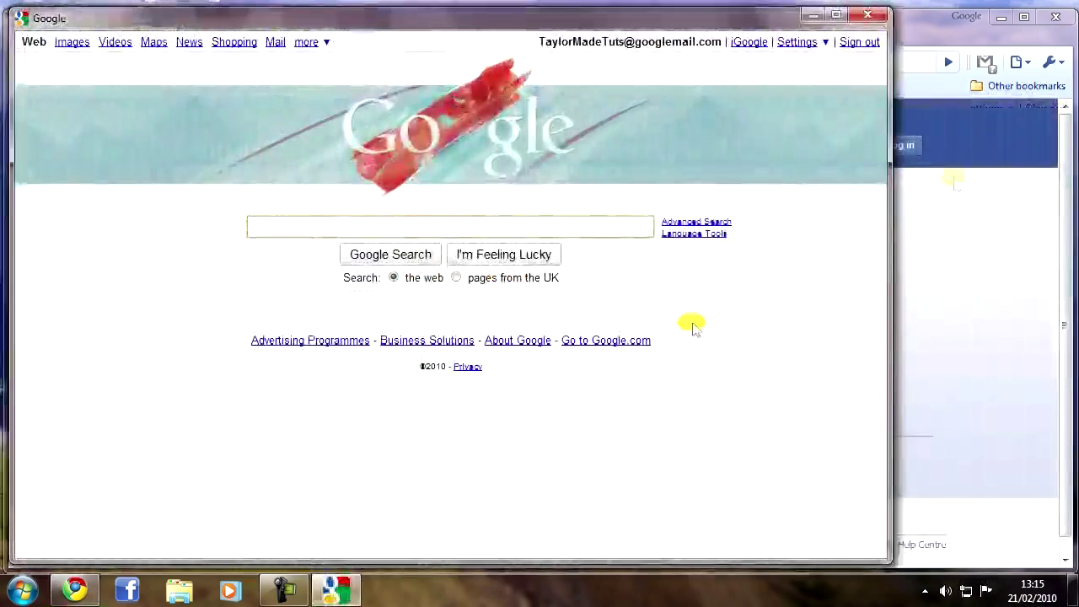
pyautogui.click(999, 19)
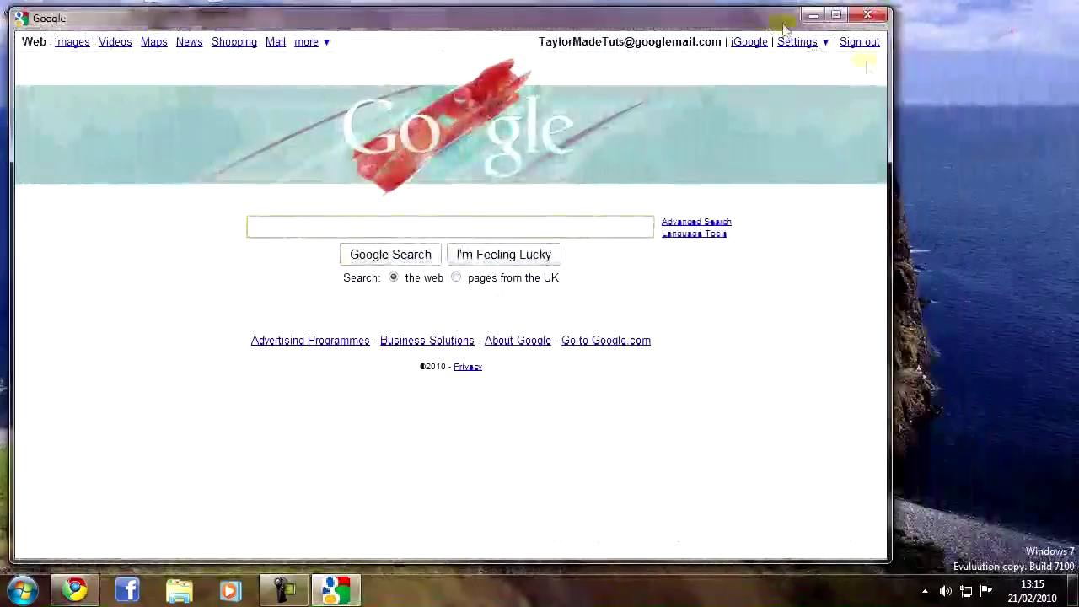
pyautogui.moveTo(889, 94); pyautogui.dragTo(1067, 105)
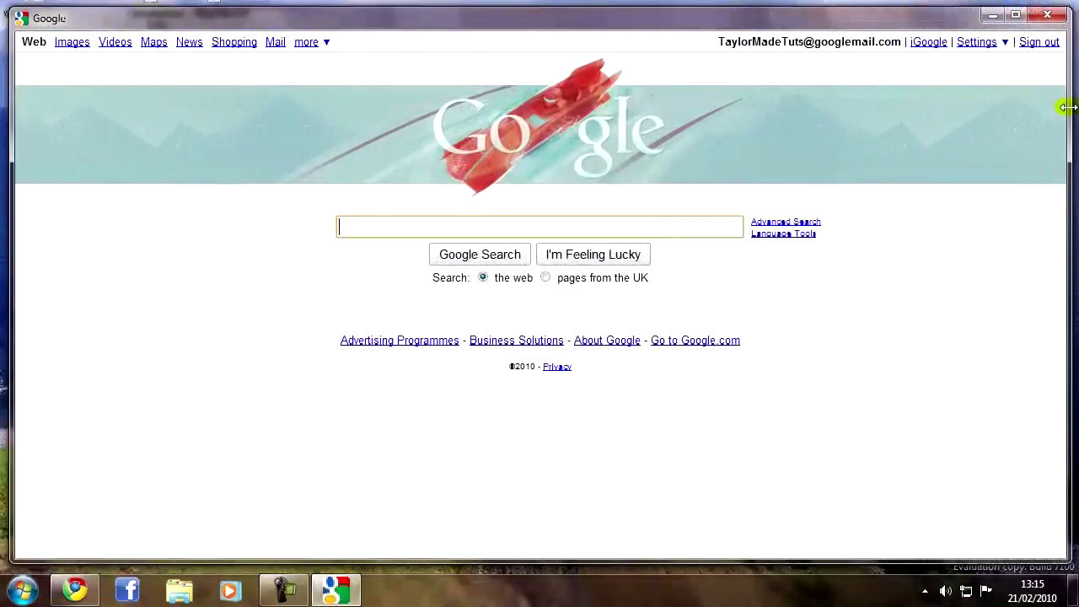
pyautogui.click(1001, 20)
# Move the Google shortcut further onto the desktop and check the Start menu for a Google entry.
pyautogui.moveTo(61, 96); pyautogui.dragTo(407, 277)
pyautogui.moveTo(299, 181); pyautogui.dragTo(450, 284)
pyautogui.click(449, 284)
pyautogui.click(22, 590)
pyautogui.click(394, 320)
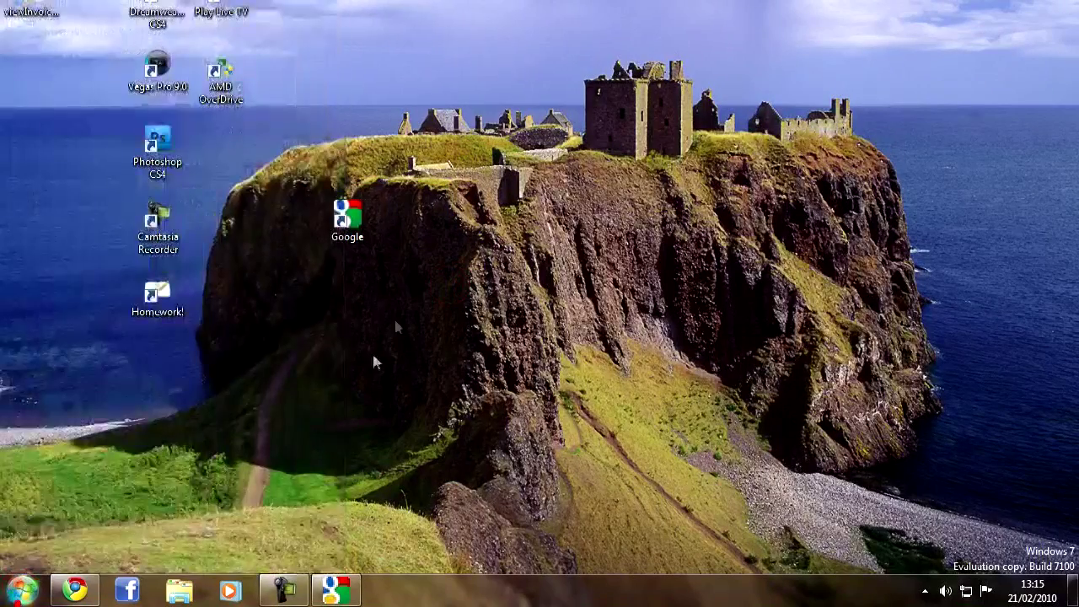
pyautogui.moveTo(390, 277); pyautogui.dragTo(310, 191)
pyautogui.click(23, 590)
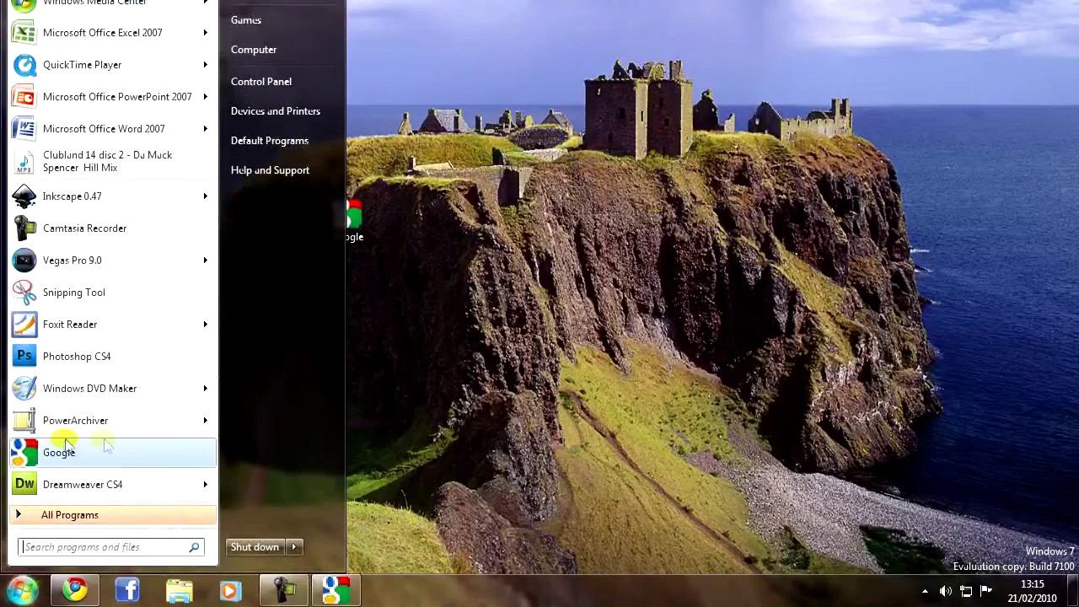
pyautogui.click(316, 414)
# Launch the Google app from its desktop shortcut, close it, and delete the shortcut to the Recycle Bin.
pyautogui.doubleClick(363, 235)
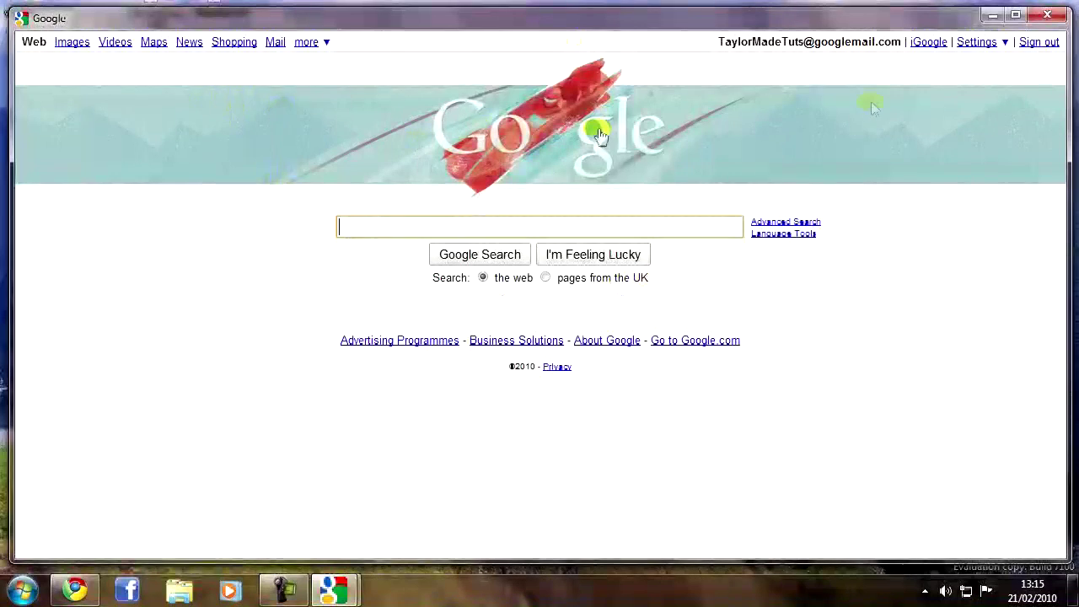
pyautogui.click(1045, 17)
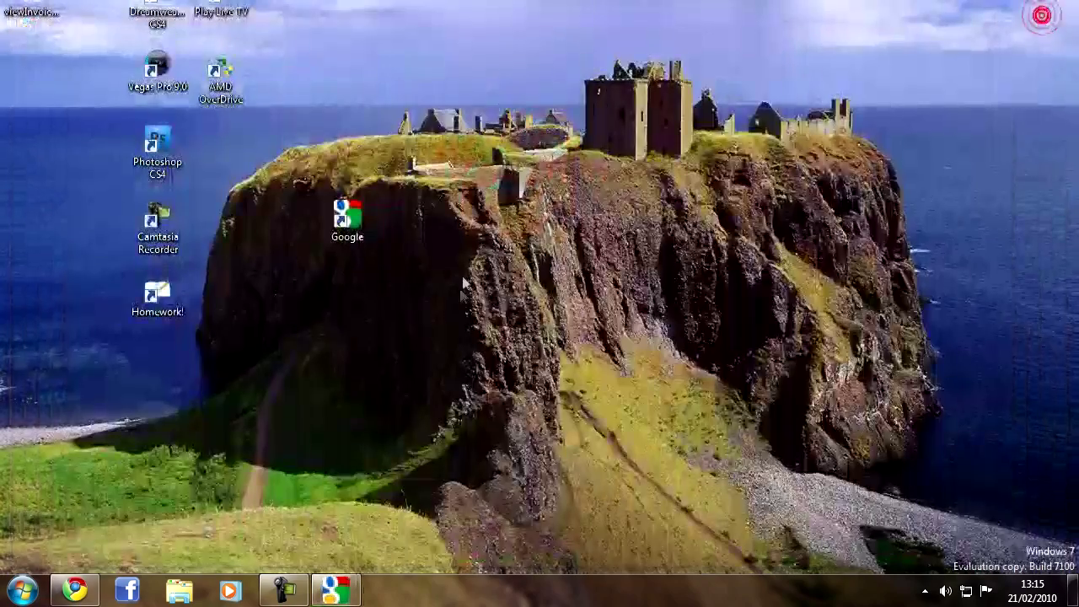
pyautogui.moveTo(457, 291); pyautogui.dragTo(284, 190)
pyautogui.press('Delete')
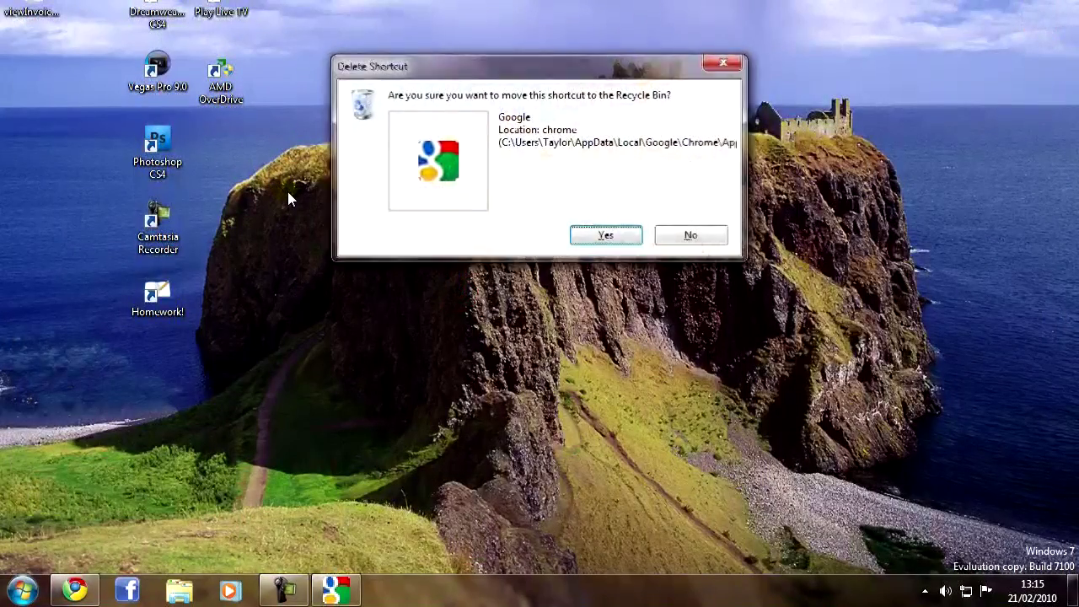
pyautogui.press('Return')
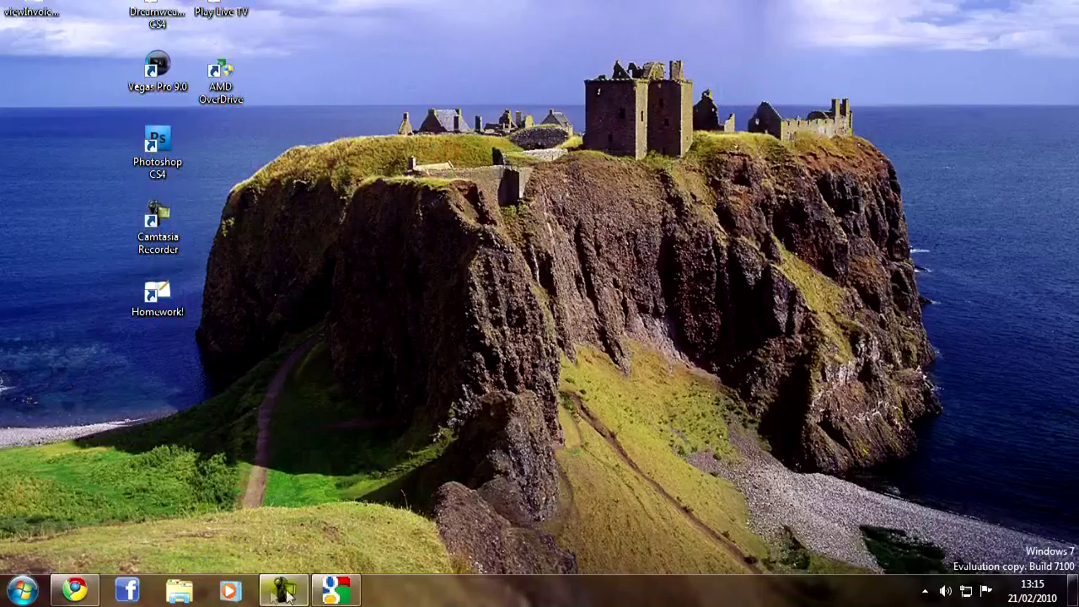
pyautogui.click(91, 591)
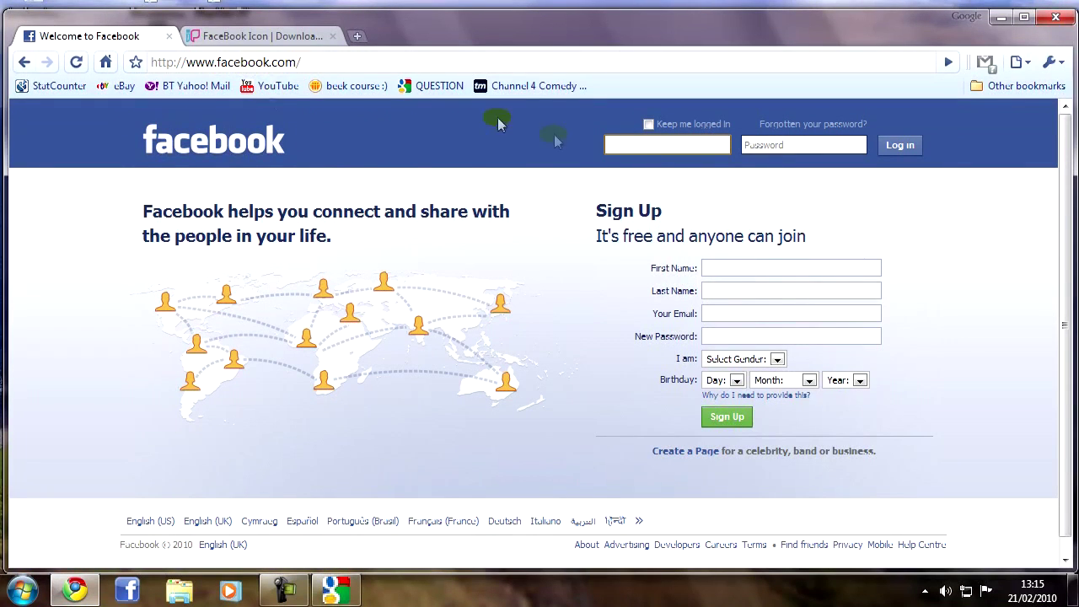
# Unpin the old Facebook taskbar icon and create a desktop-only Facebook app shortcut.
pyautogui.click(1027, 67)
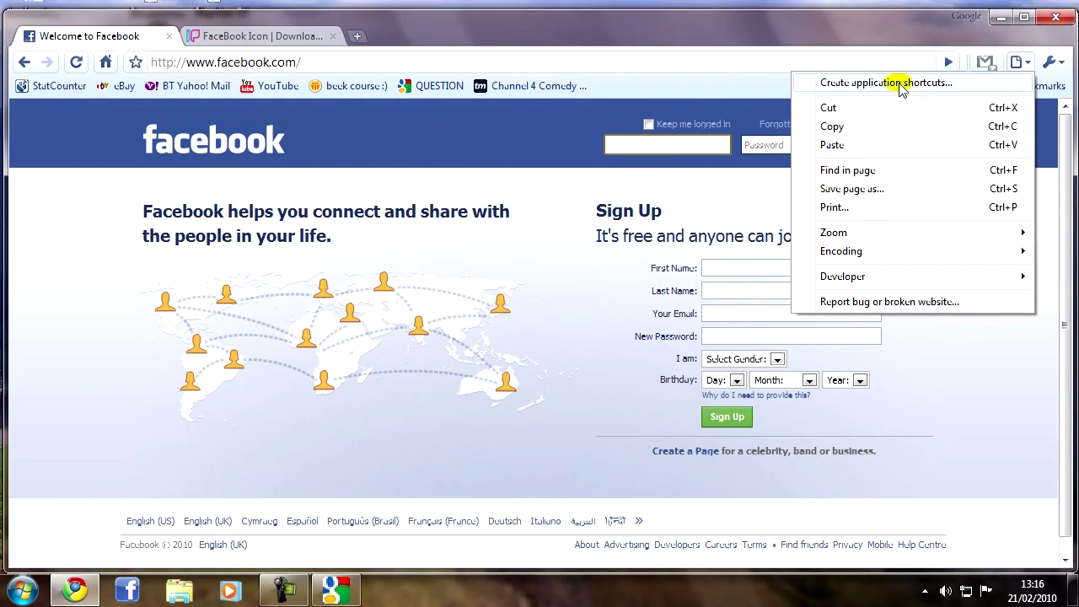
pyautogui.click(870, 84)
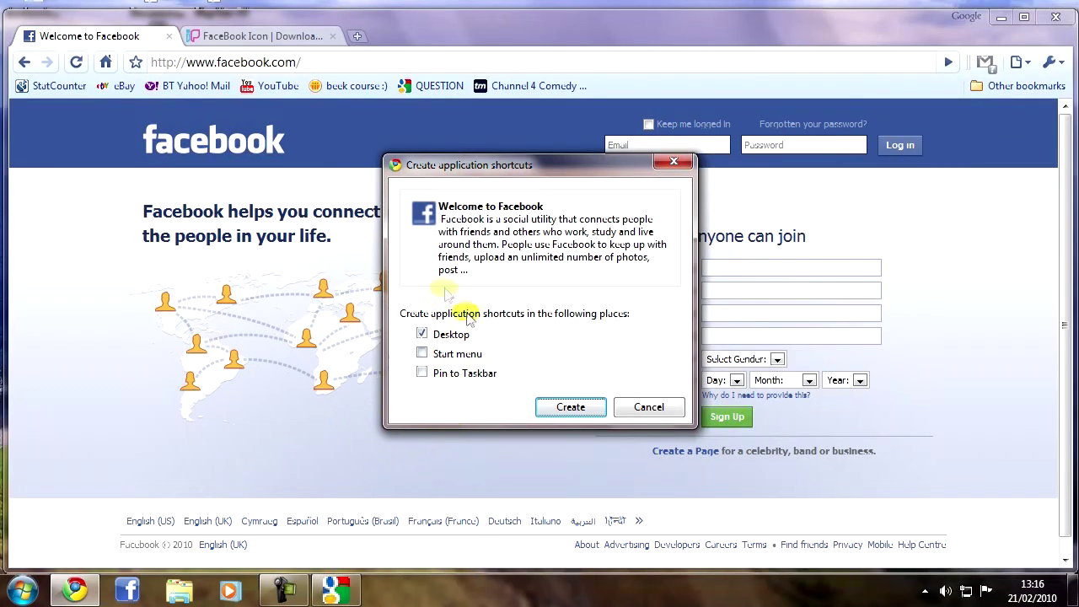
pyautogui.rightClick(128, 593)
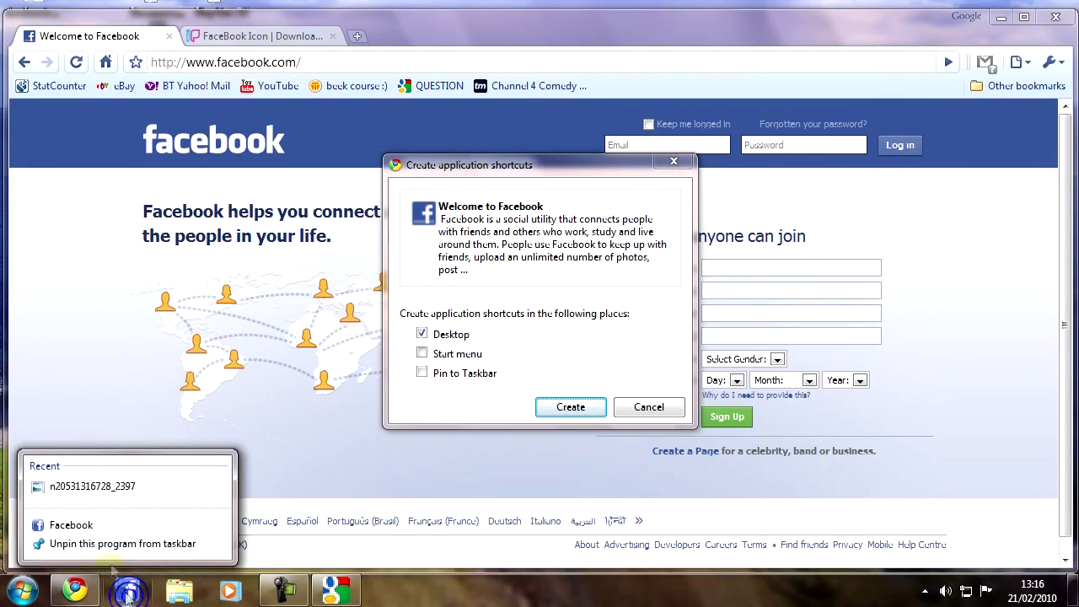
pyautogui.click(99, 544)
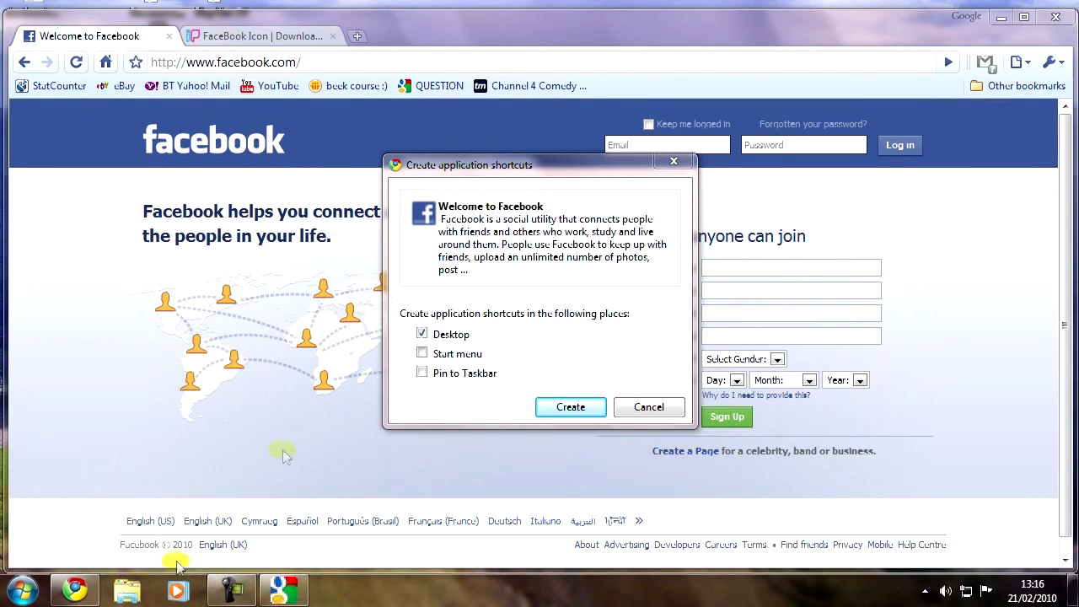
pyautogui.moveTo(477, 165); pyautogui.dragTo(476, 185)
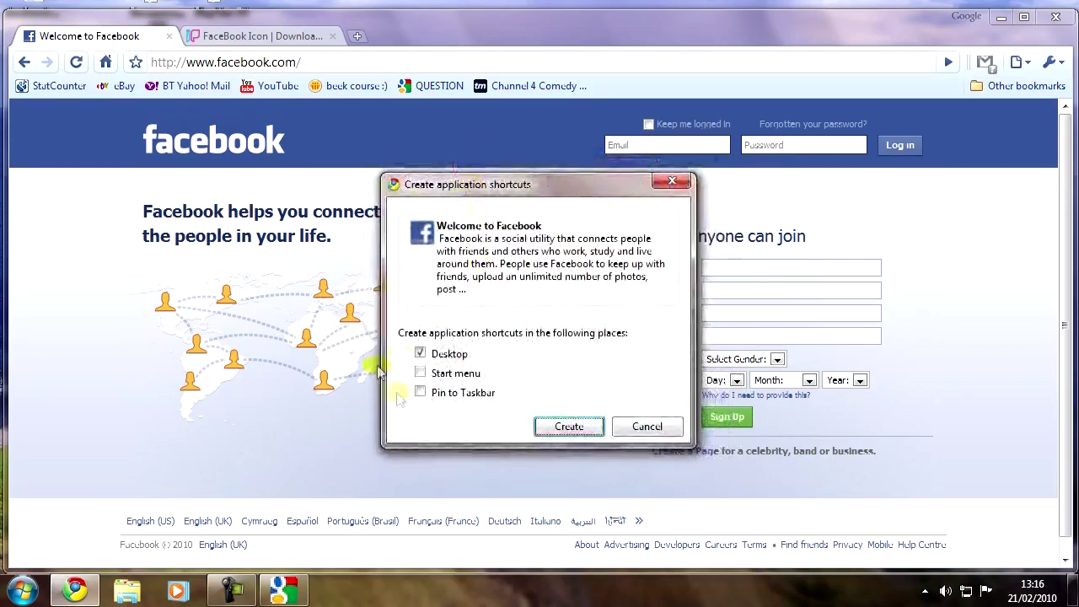
pyautogui.click(568, 428)
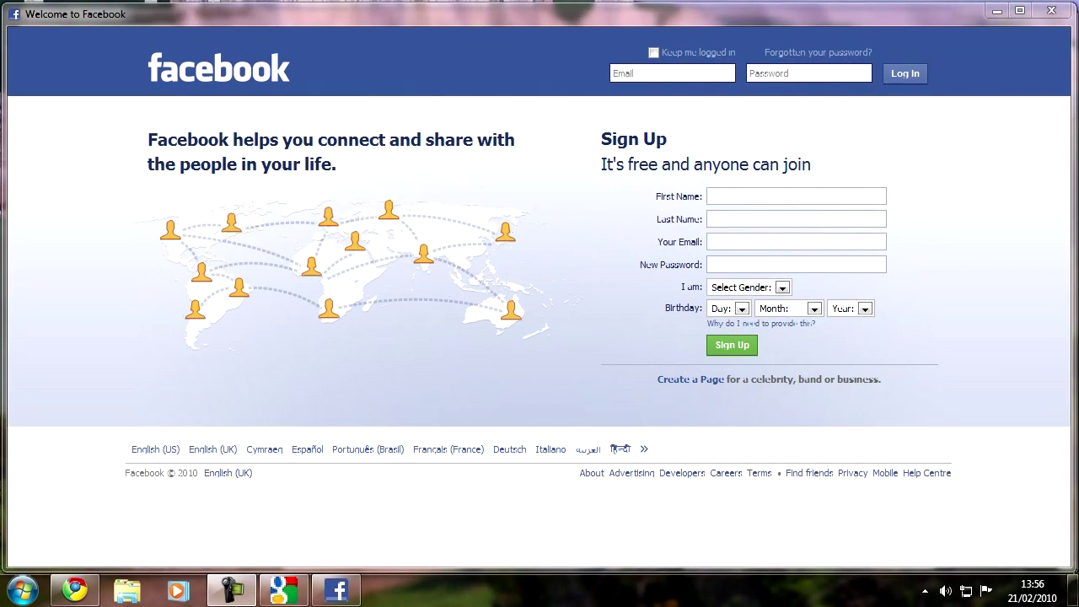
# Close the open windows, place the Facebook shortcut beside Photoshop CS4, and test-launch it.
pyautogui.click(1052, 12)
pyautogui.click(1060, 8)
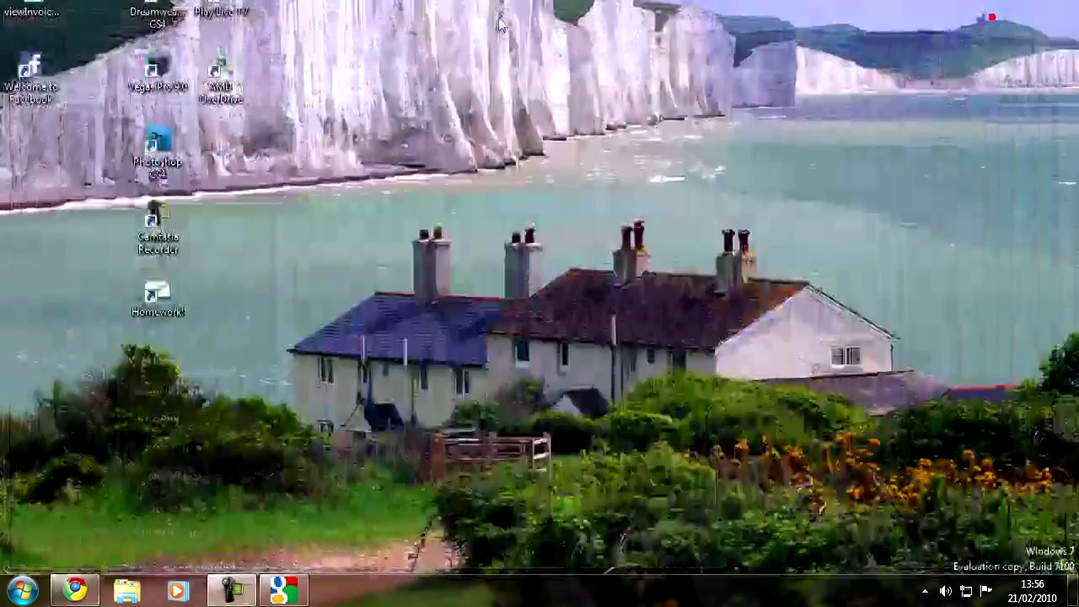
pyautogui.moveTo(29, 72); pyautogui.dragTo(221, 155)
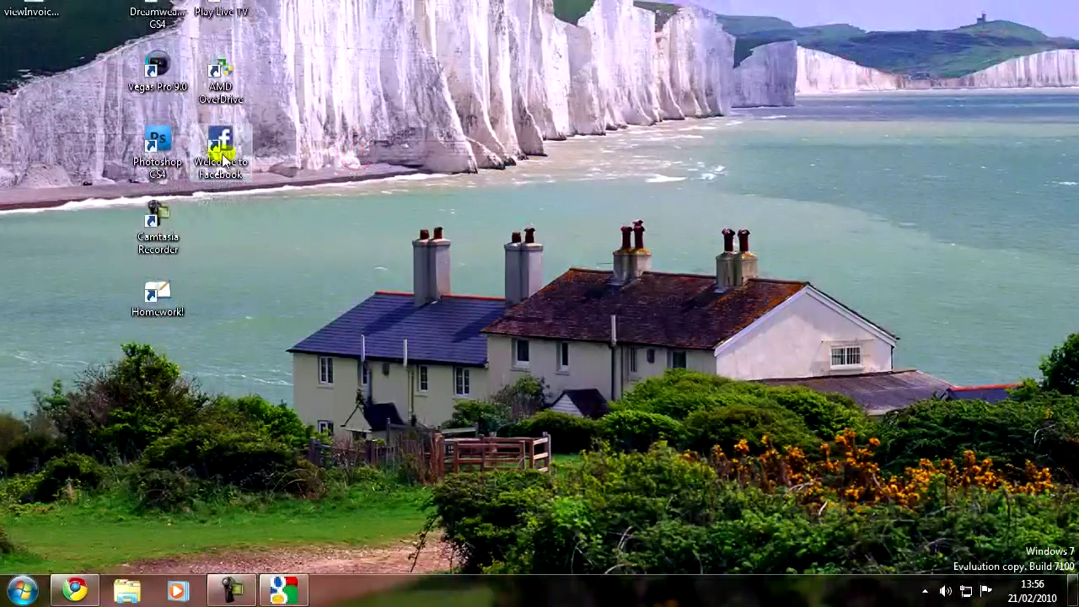
pyautogui.doubleClick(223, 154)
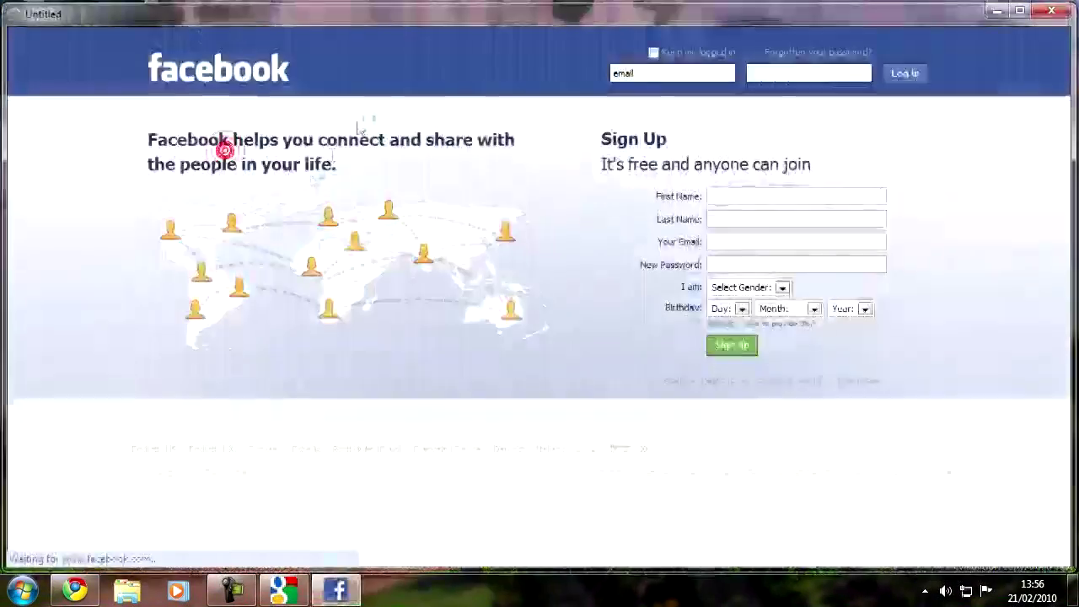
pyautogui.click(1063, 14)
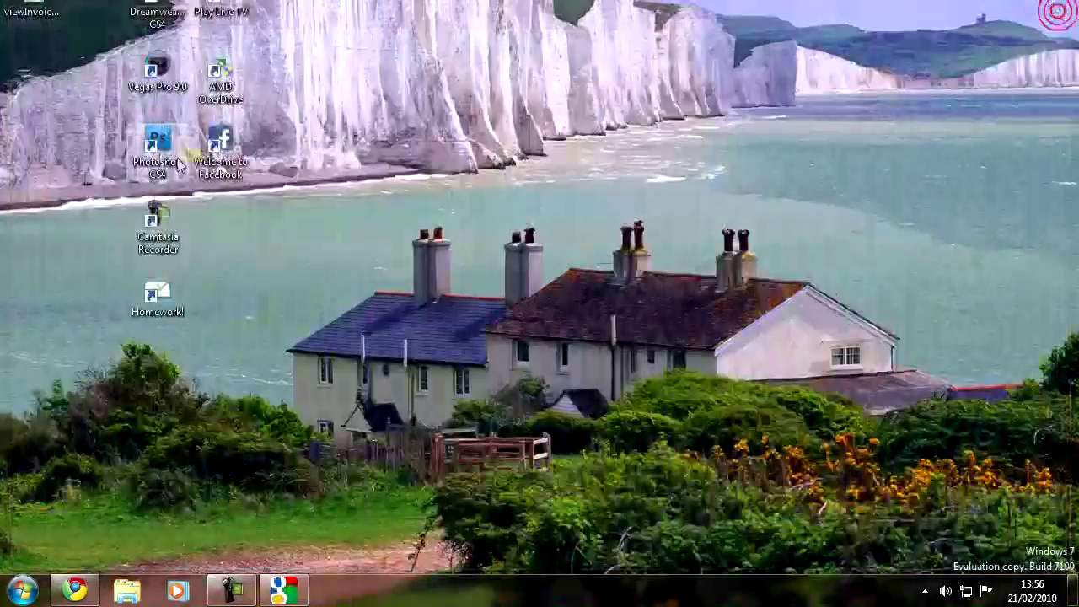
# Pin the Facebook shortcut to the taskbar and test-launch it from there twice.
pyautogui.moveTo(221, 145); pyautogui.dragTo(115, 597)
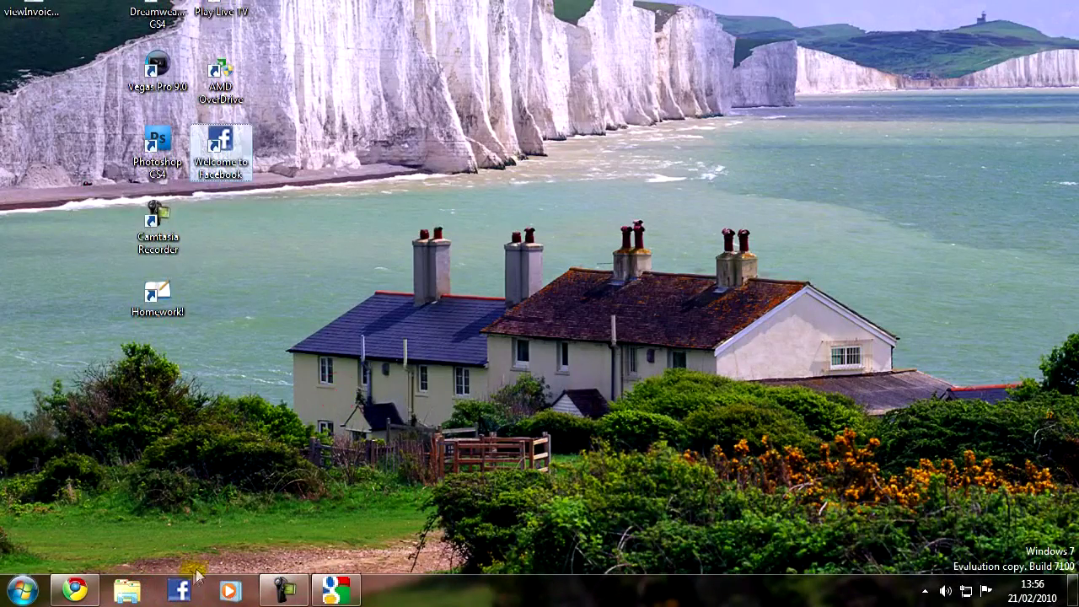
pyautogui.click(192, 581)
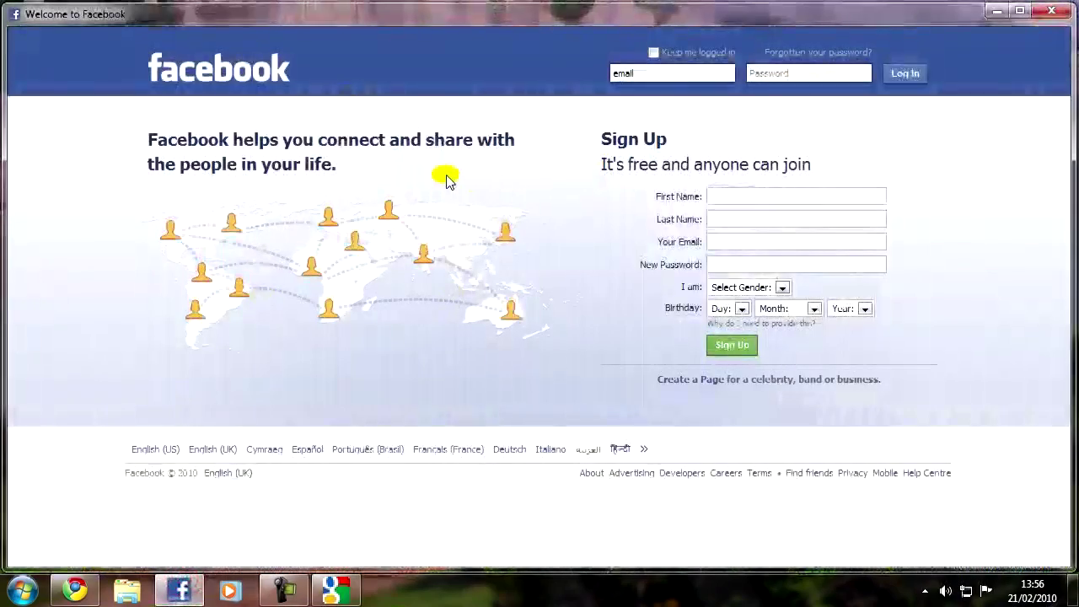
pyautogui.click(1058, 15)
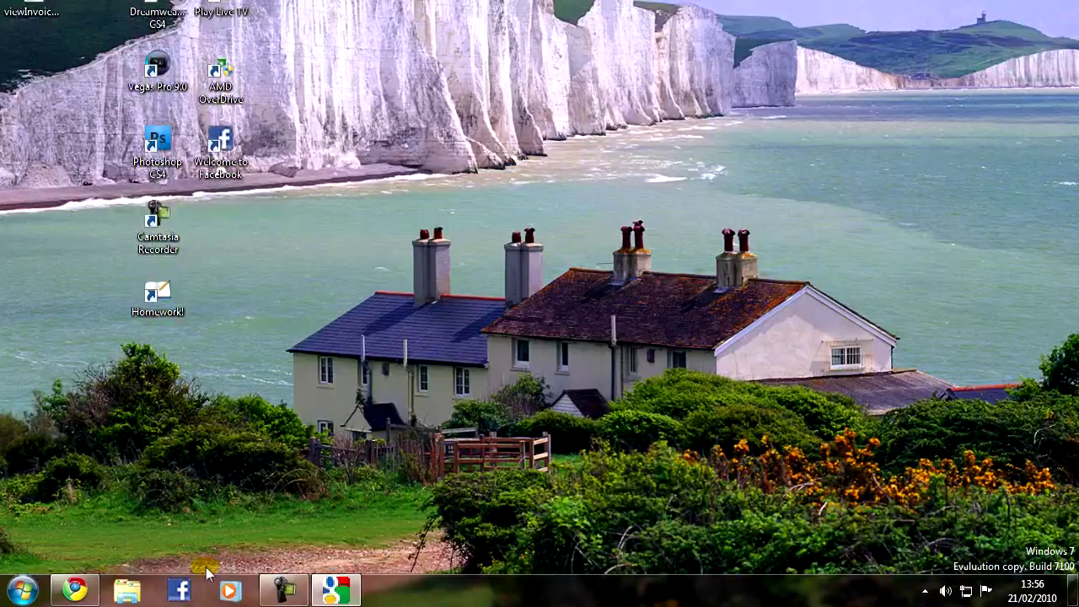
pyautogui.click(173, 598)
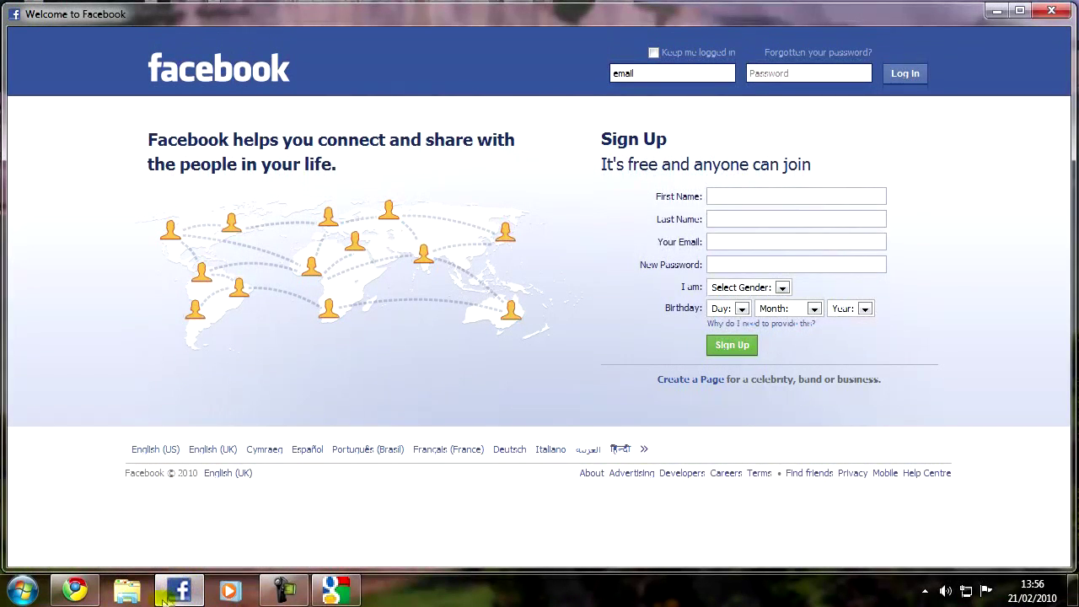
pyautogui.moveTo(180, 600)
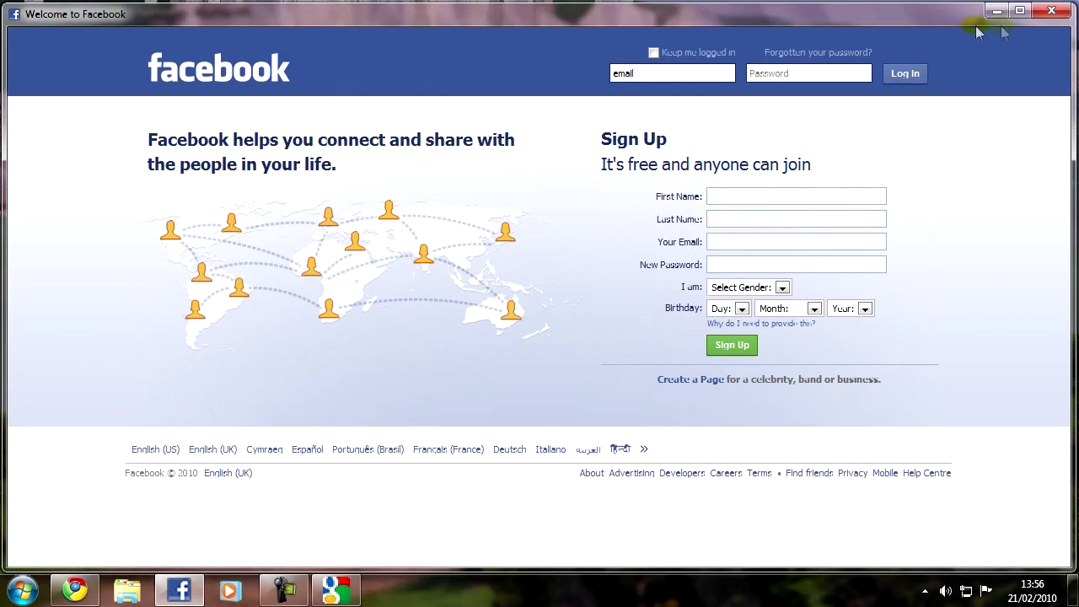
pyautogui.click(1052, 12)
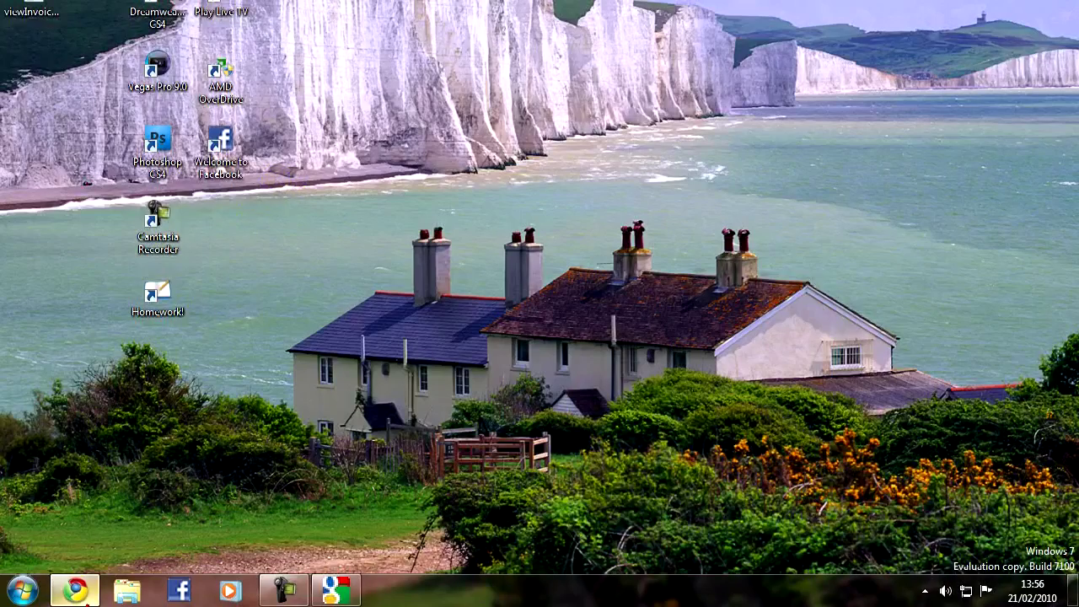
# Back on the iconspedia FaceBook icon page in Chrome, download the icon as FaceBook.ico.
pyautogui.click(74, 588)
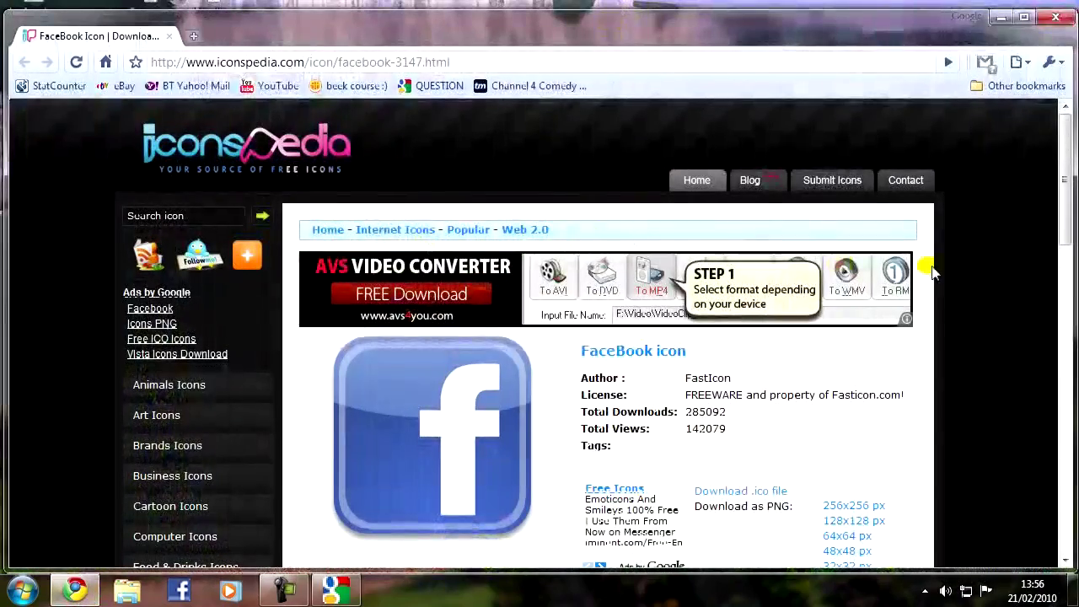
pyautogui.scroll(-2, 1065, 210)
pyautogui.scroll(2, 1065, 211)
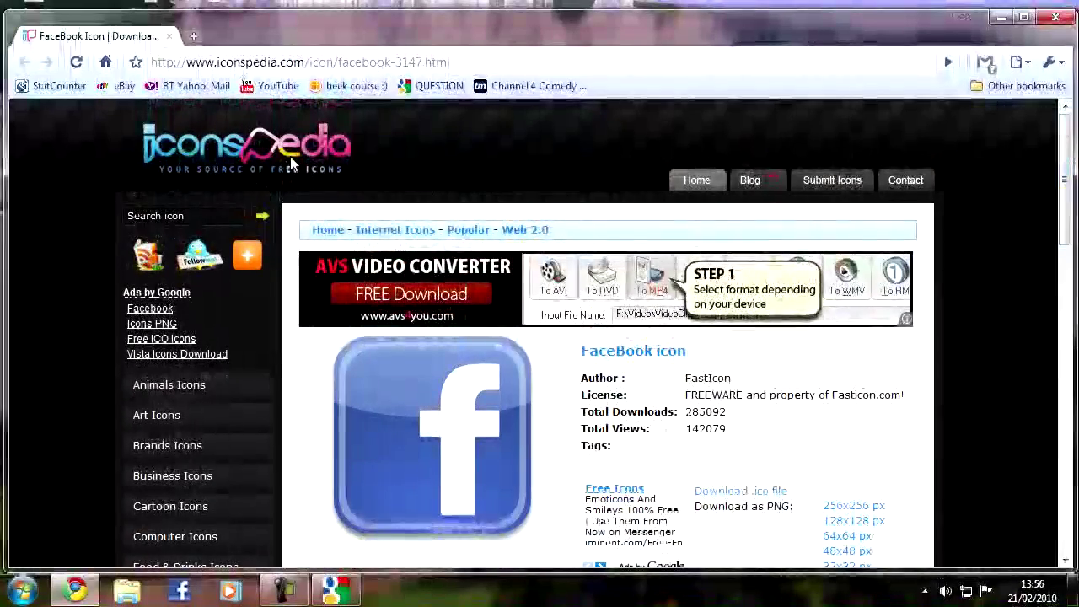
pyautogui.scroll(-2, 800, 505)
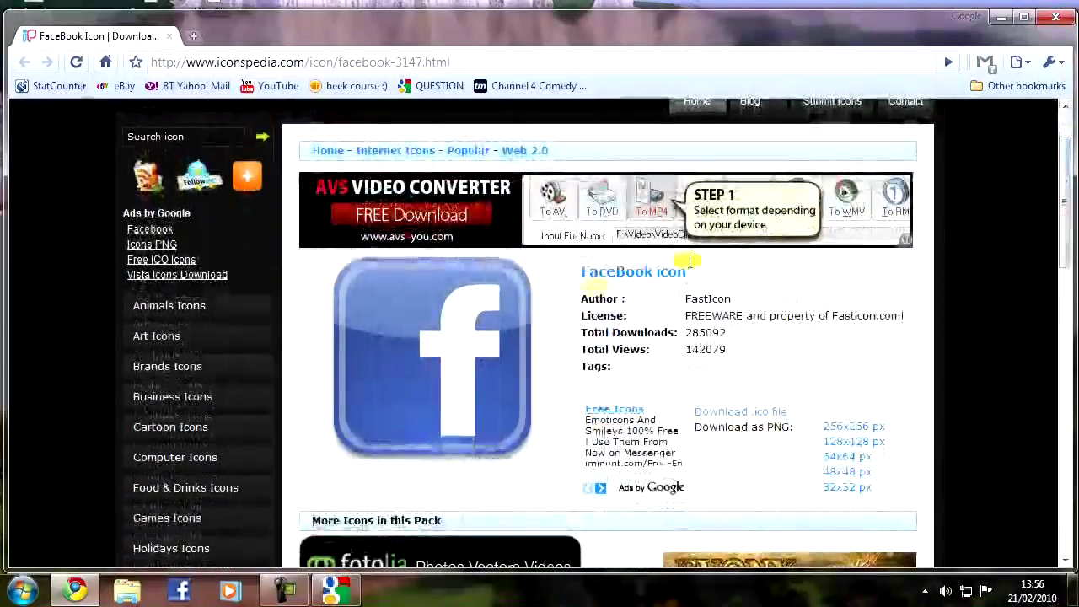
pyautogui.moveTo(581, 272); pyautogui.dragTo(686, 271)
pyautogui.click(678, 272)
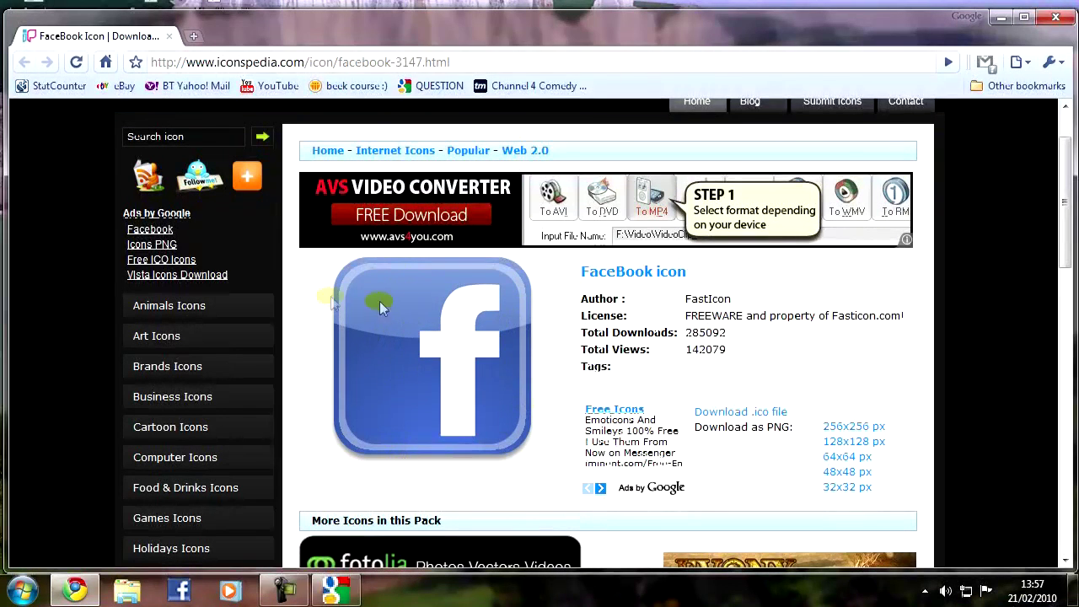
pyautogui.moveTo(316, 281); pyautogui.dragTo(526, 367)
pyautogui.click(528, 333)
pyautogui.click(729, 413)
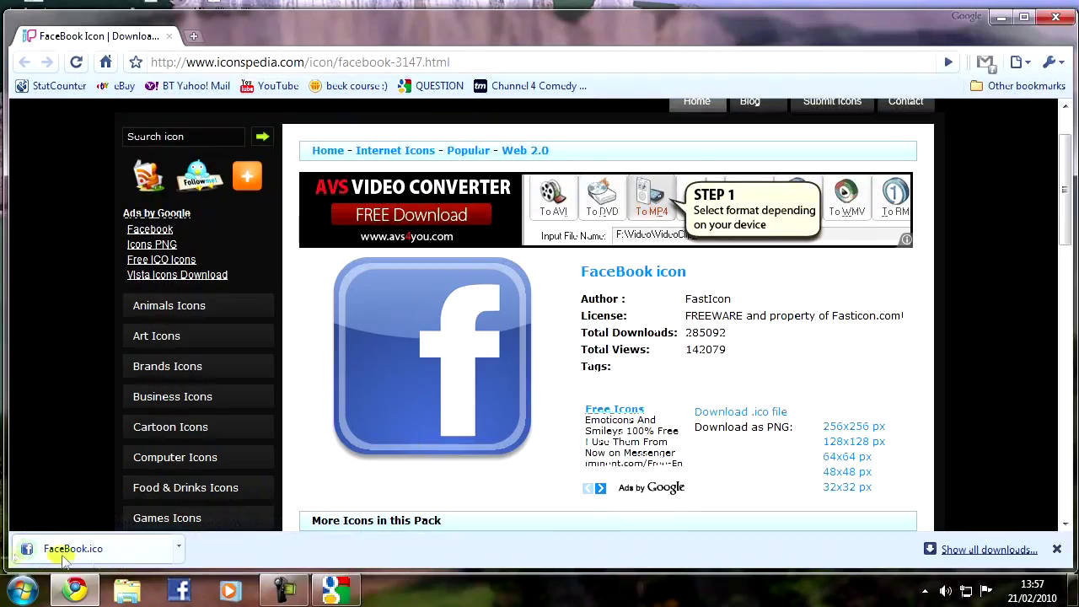
# Move the downloaded FaceBook file beside the Welcome to Facebook shortcut on the desktop.
pyautogui.click(1000, 17)
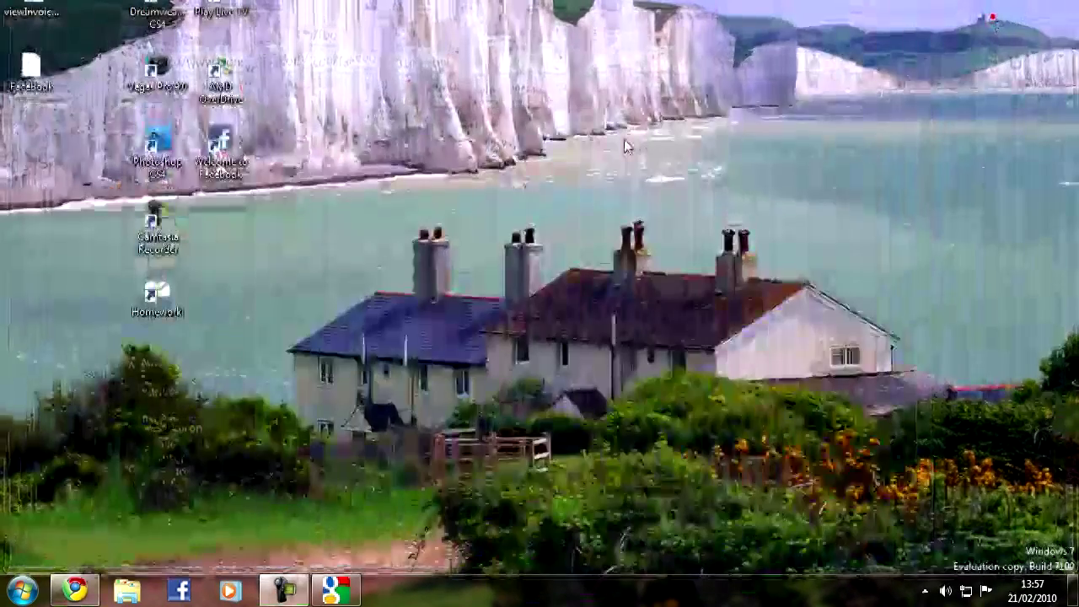
pyautogui.moveTo(30, 70); pyautogui.dragTo(350, 139)
pyautogui.moveTo(377, 257); pyautogui.dragTo(177, 120)
pyautogui.moveTo(350, 144); pyautogui.dragTo(539, 217)
# Preview the FaceBook icon in Windows Photo Viewer, then close the viewer.
pyautogui.click(564, 113)
pyautogui.click(540, 217)
pyautogui.doubleClick(539, 217)
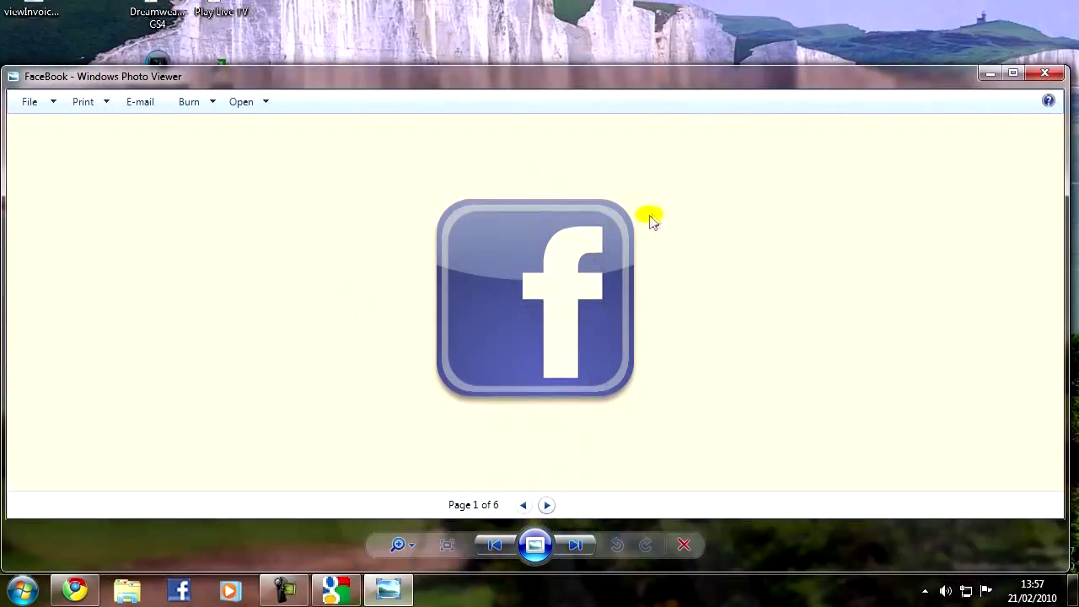
pyautogui.click(1044, 73)
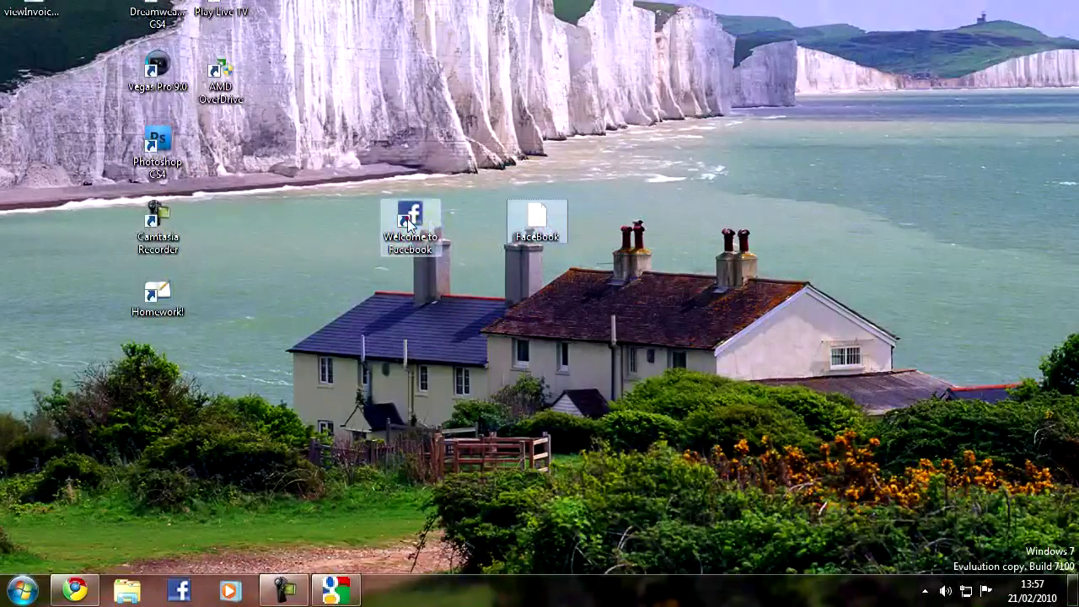
# Change the Welcome to Facebook shortcut's icon to FaceBook from Windows\System32\Icons and confirm both dialogs.
pyautogui.rightClick(407, 221)
pyautogui.click(448, 209)
pyautogui.moveTo(468, 134); pyautogui.dragTo(520, 113)
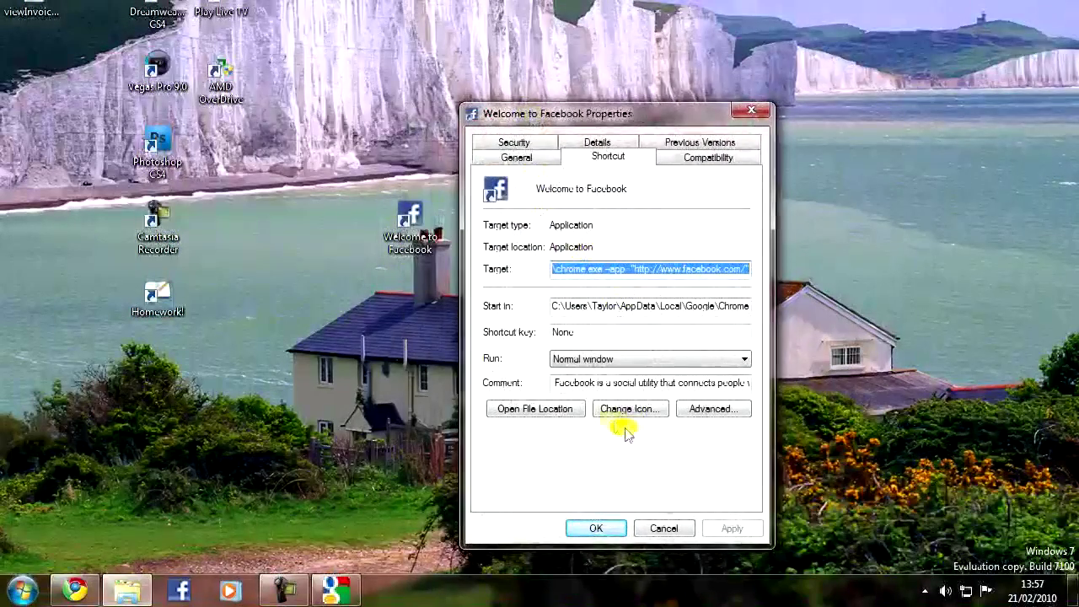
pyautogui.click(643, 412)
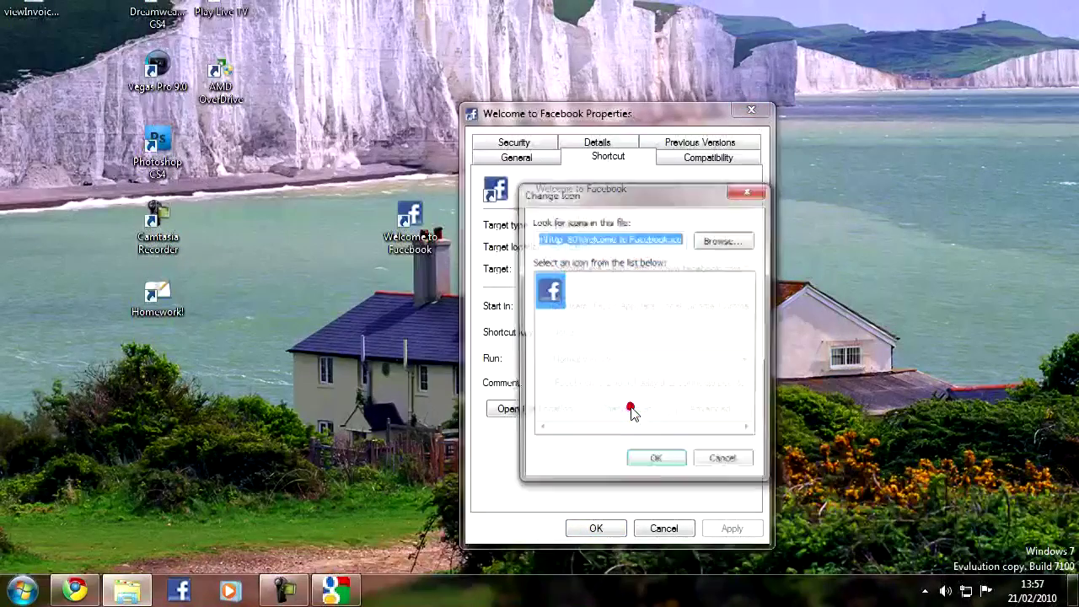
pyautogui.click(722, 240)
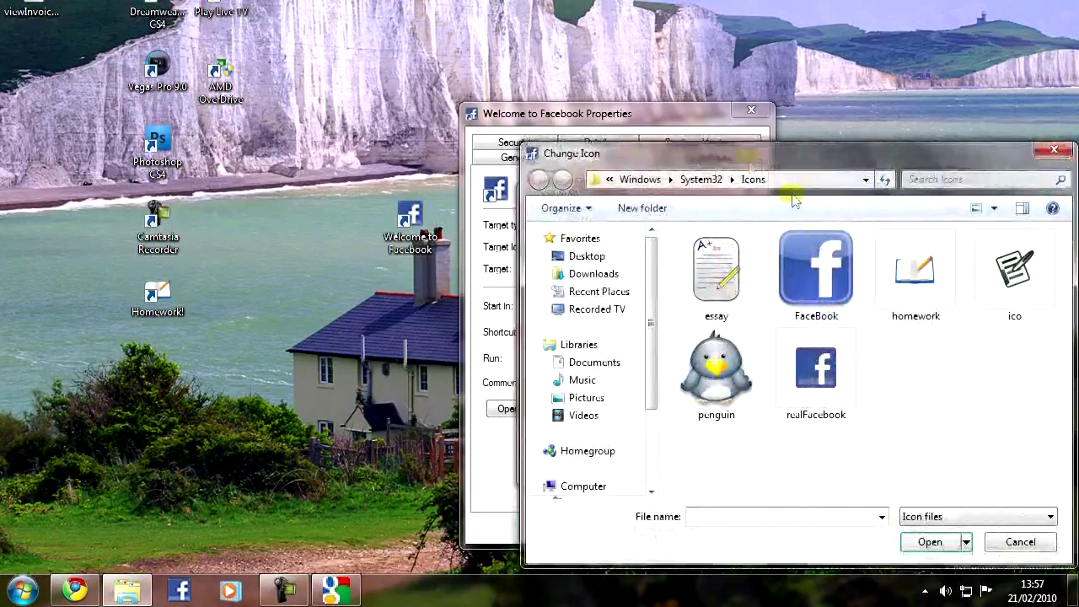
pyautogui.click(834, 305)
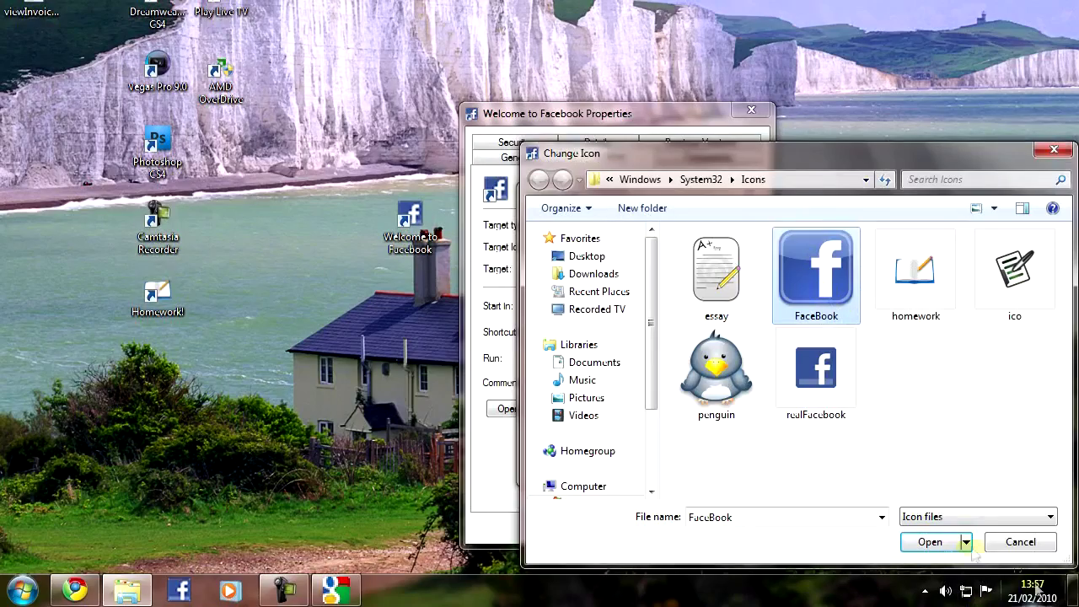
pyautogui.click(931, 542)
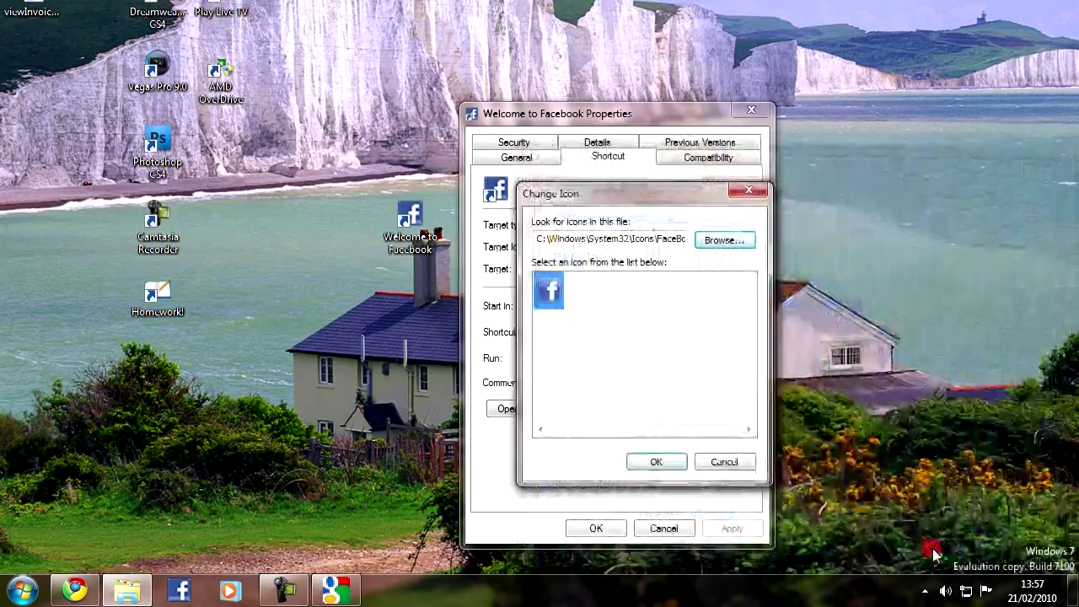
pyautogui.click(657, 463)
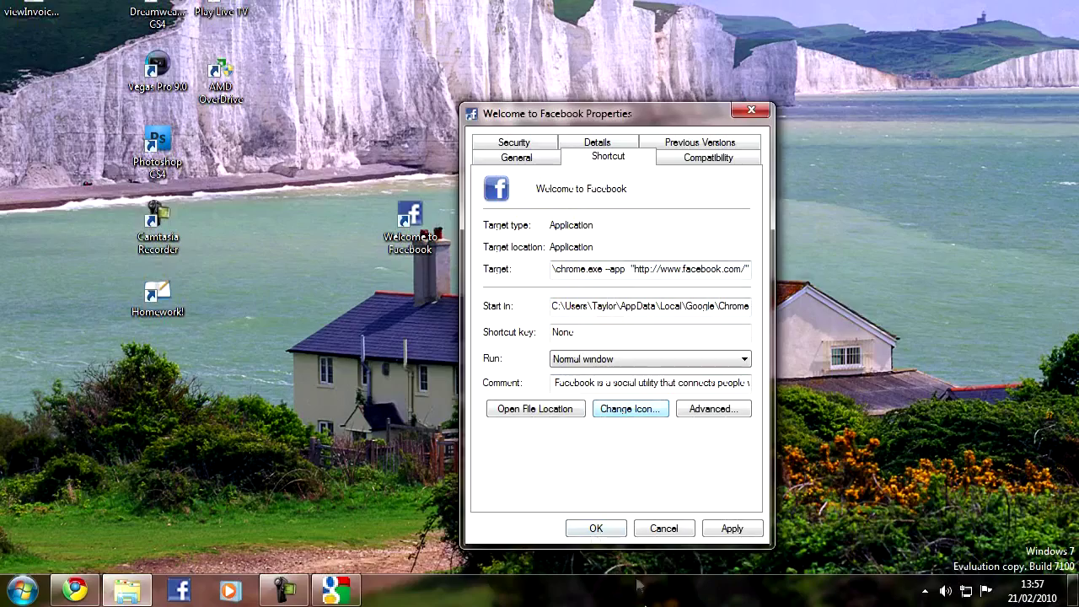
pyautogui.click(596, 528)
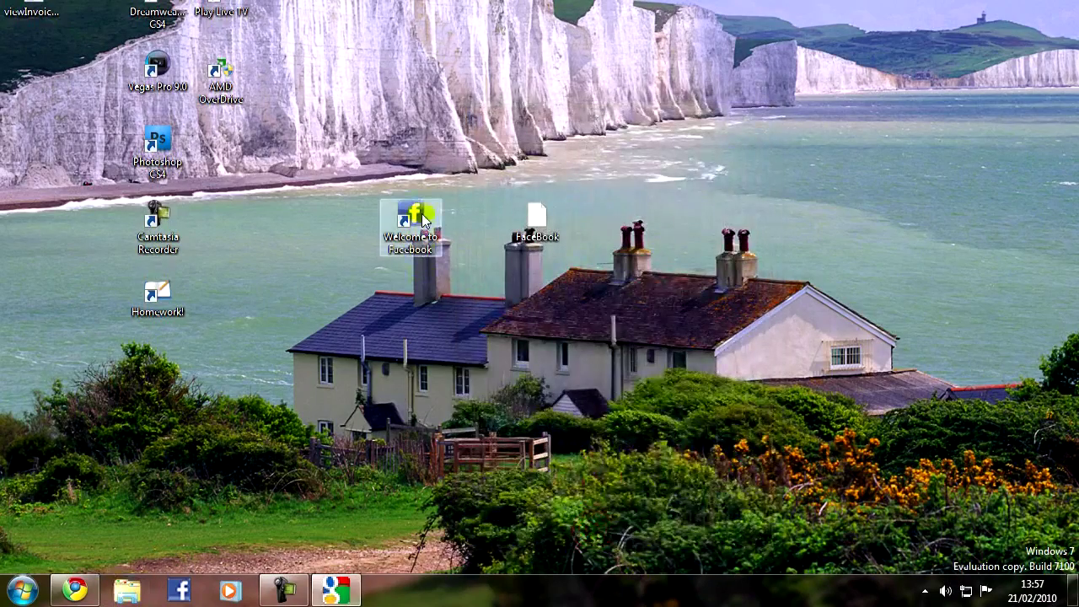
# Unpin the old Facebook taskbar icon and pin the re-iconed Welcome to Facebook shortcut instead.
pyautogui.click(387, 239)
pyautogui.click(320, 449)
pyautogui.rightClick(177, 592)
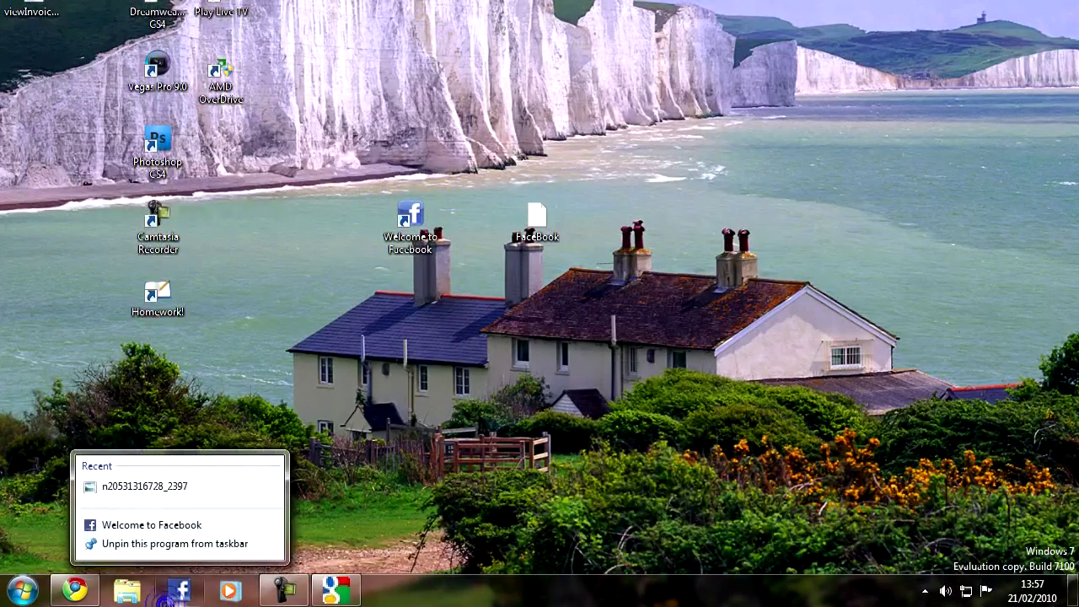
pyautogui.click(163, 544)
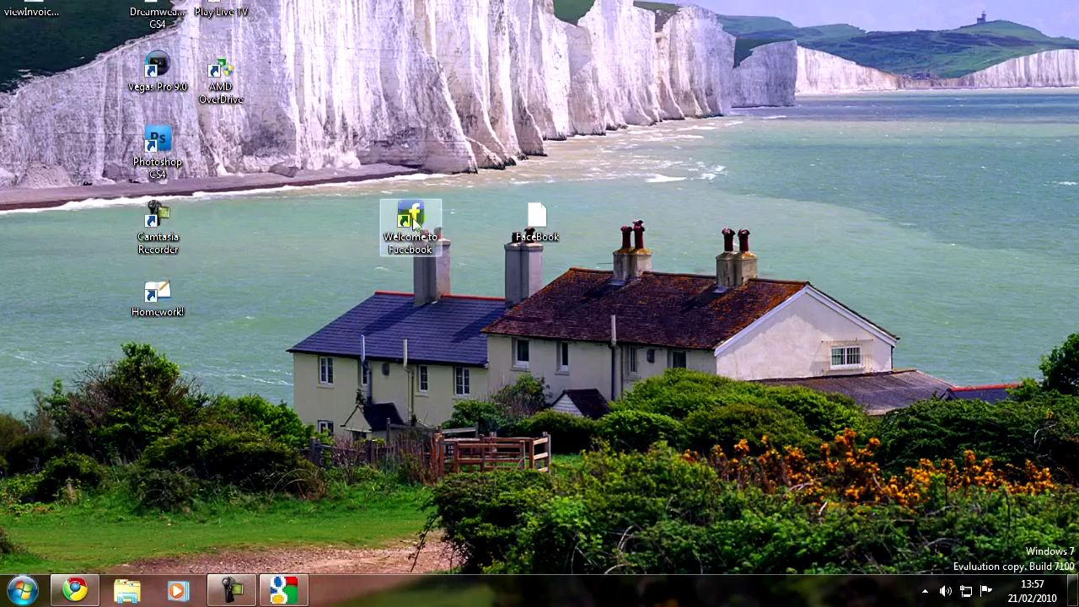
pyautogui.moveTo(409, 221)
pyautogui.mouseDown()
pyautogui.moveTo(240, 422)
pyautogui.moveTo(169, 595)
pyautogui.mouseUp()
# Launch Facebook from the new taskbar pin, view its About page, then close the window.
pyautogui.click(257, 477)
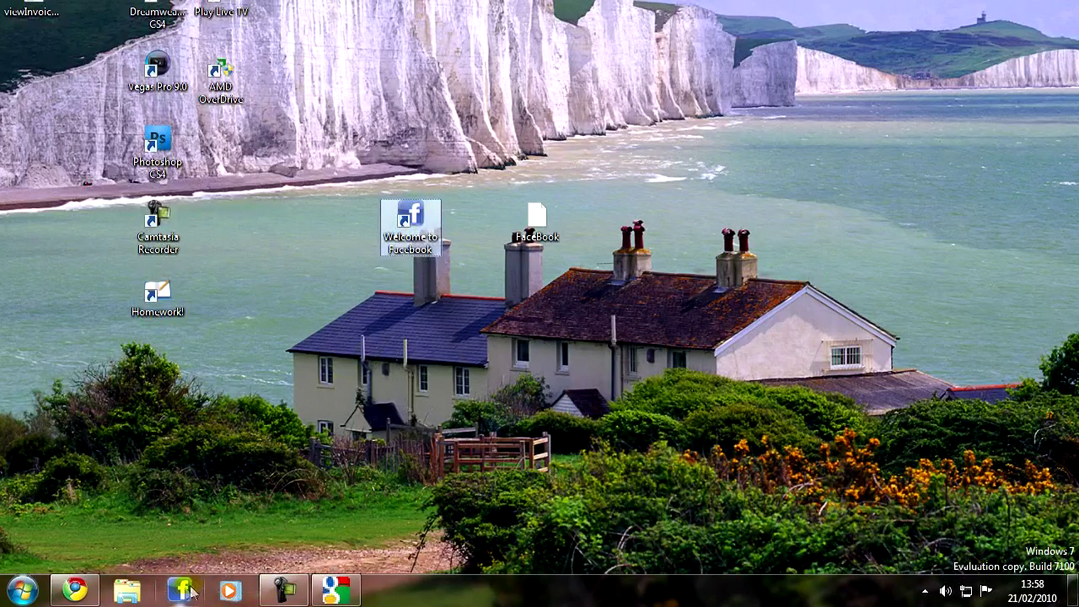
pyautogui.click(217, 503)
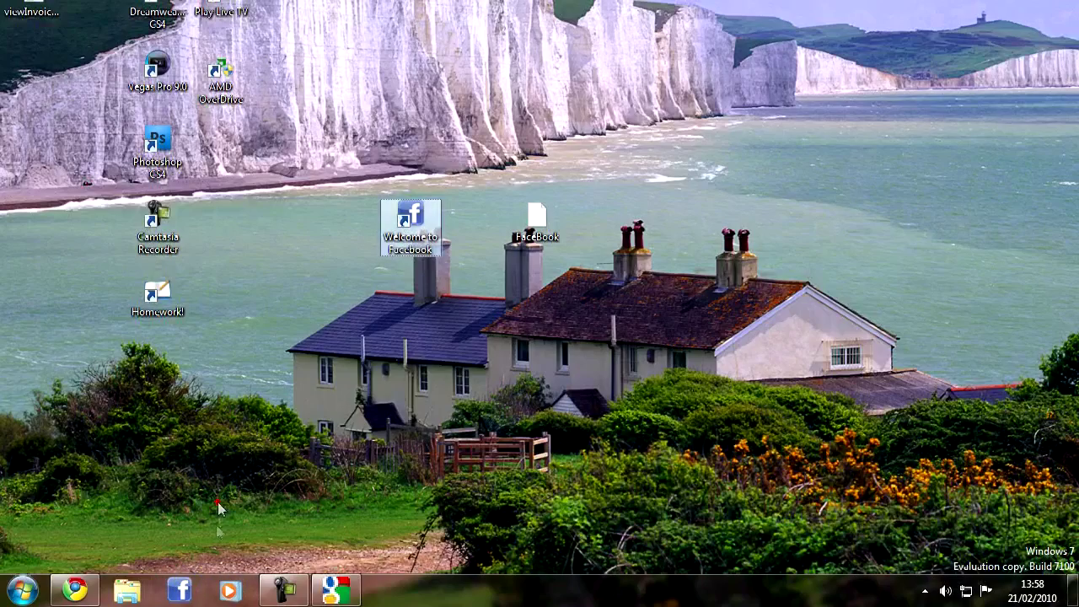
pyautogui.click(181, 587)
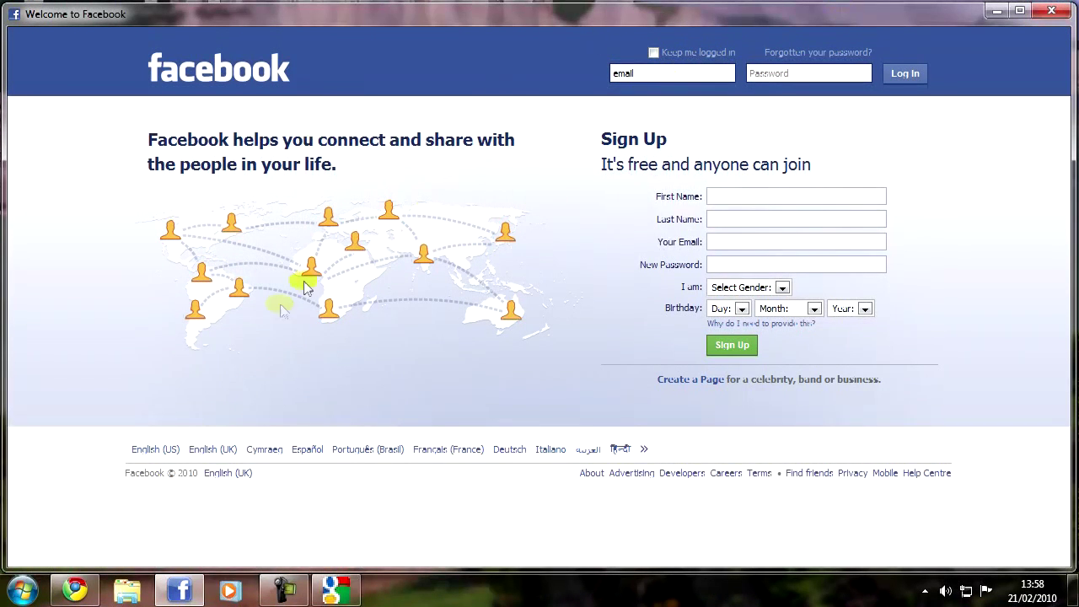
pyautogui.click(581, 473)
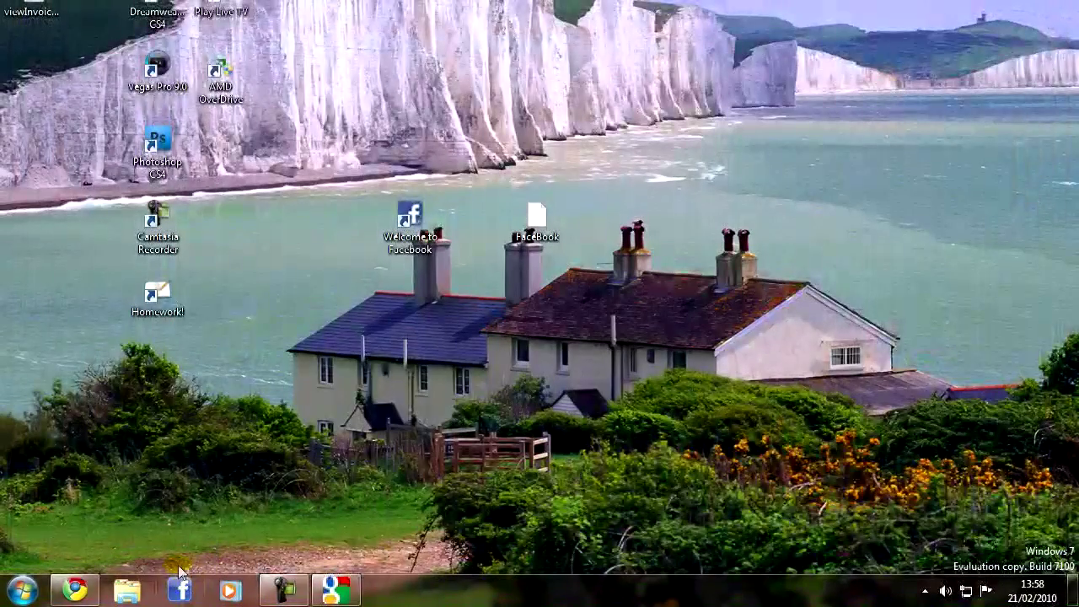
pyautogui.click(186, 593)
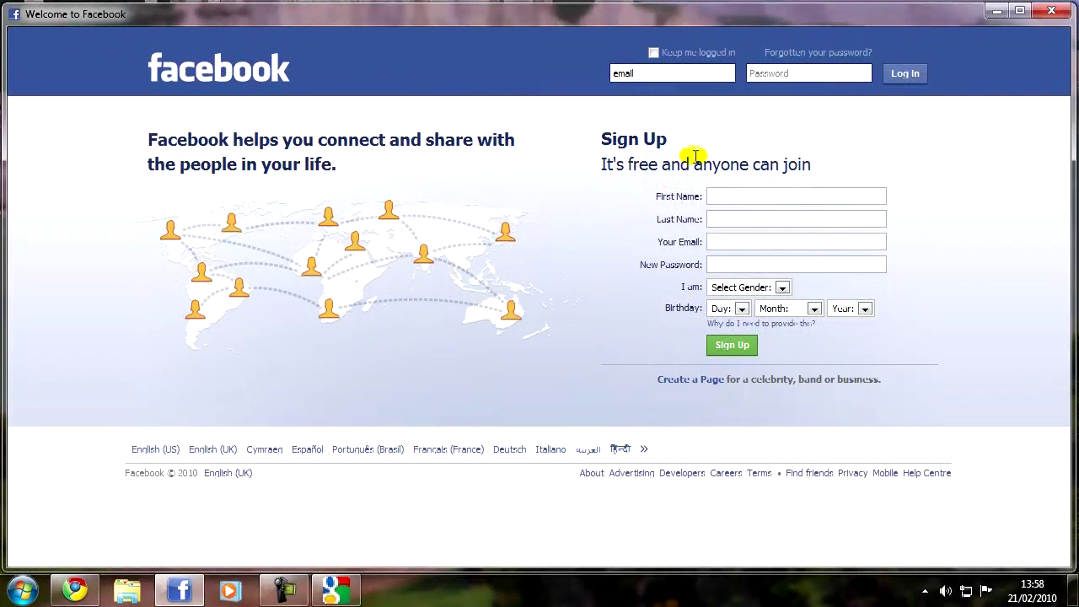
pyautogui.click(1060, 12)
# Start Inkscape 0.47 and open the recent file taylormadetuts.svg.
pyautogui.click(23, 590)
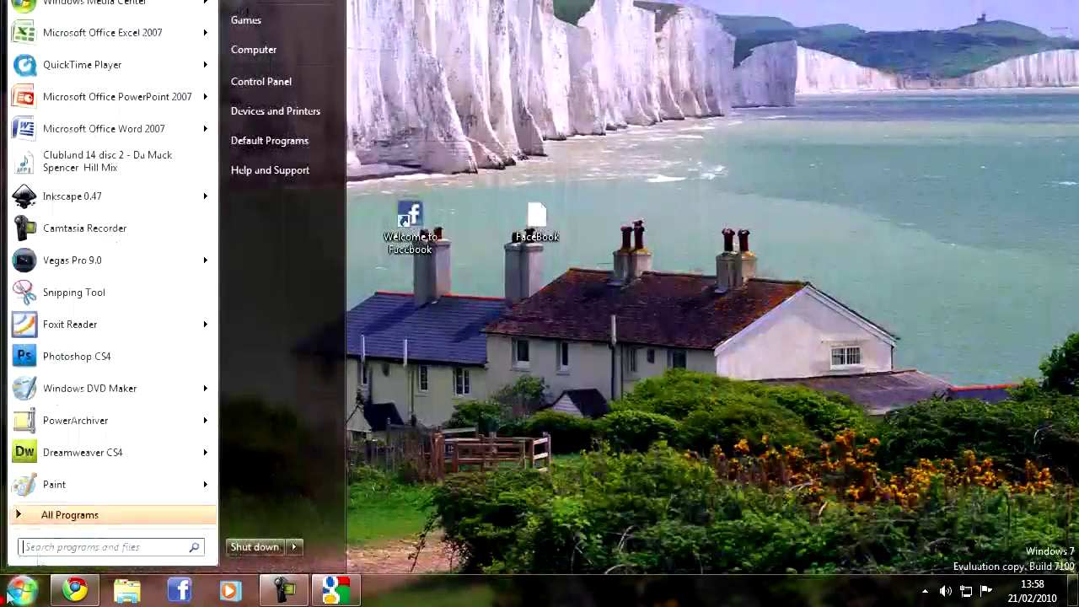
pyautogui.click(116, 221)
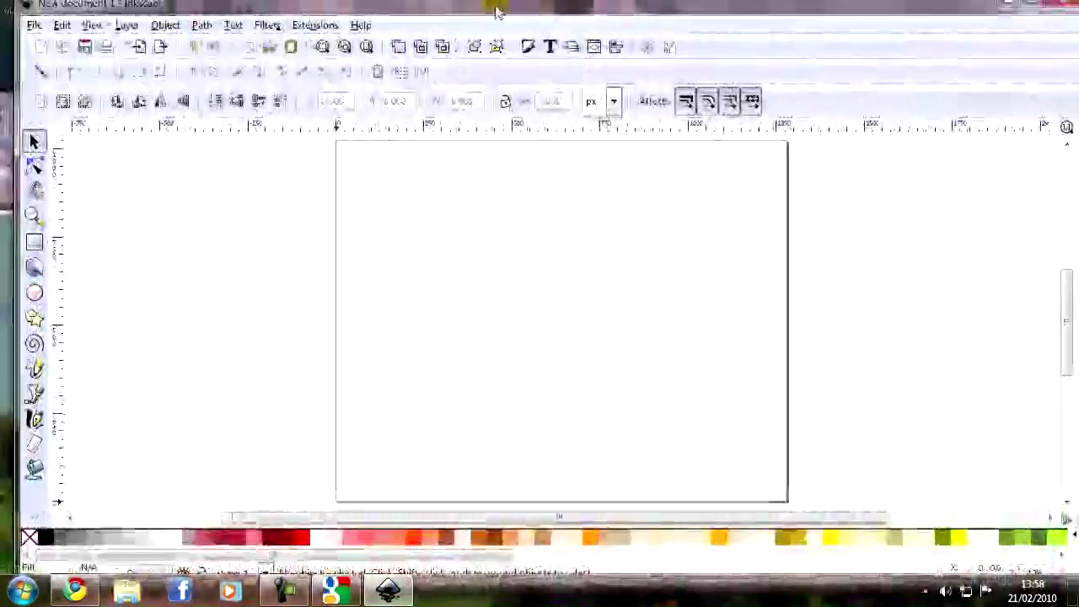
pyautogui.click(36, 25)
pyautogui.moveTo(139, 82)
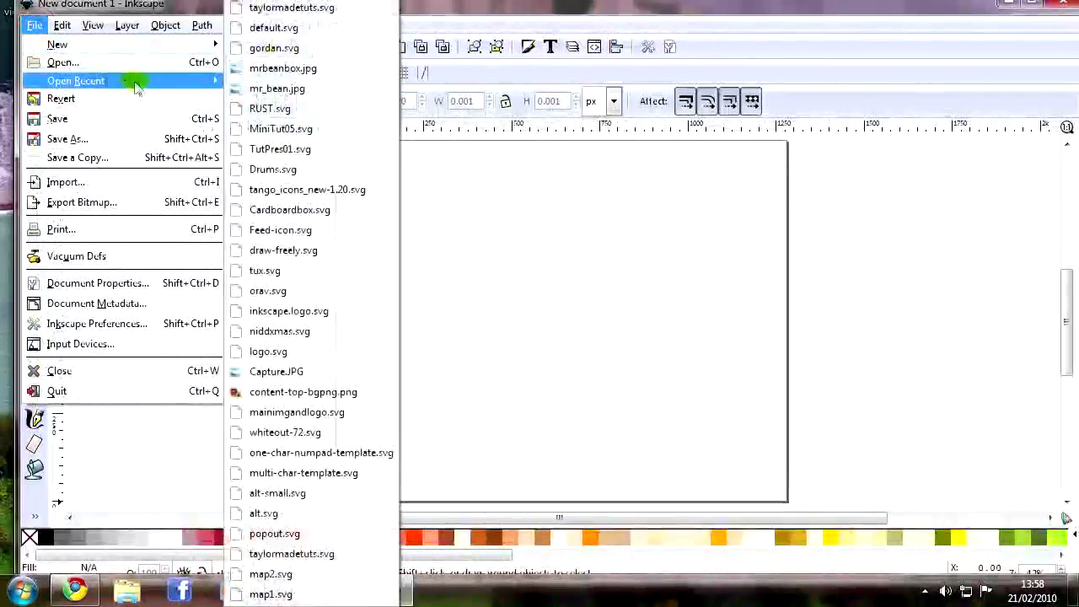
pyautogui.click(295, 10)
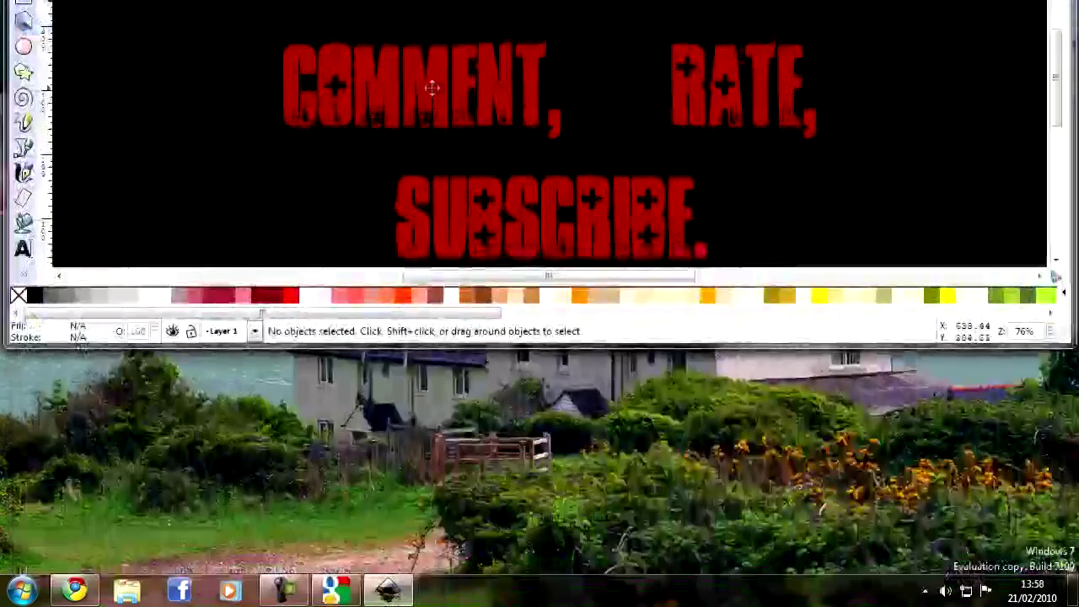